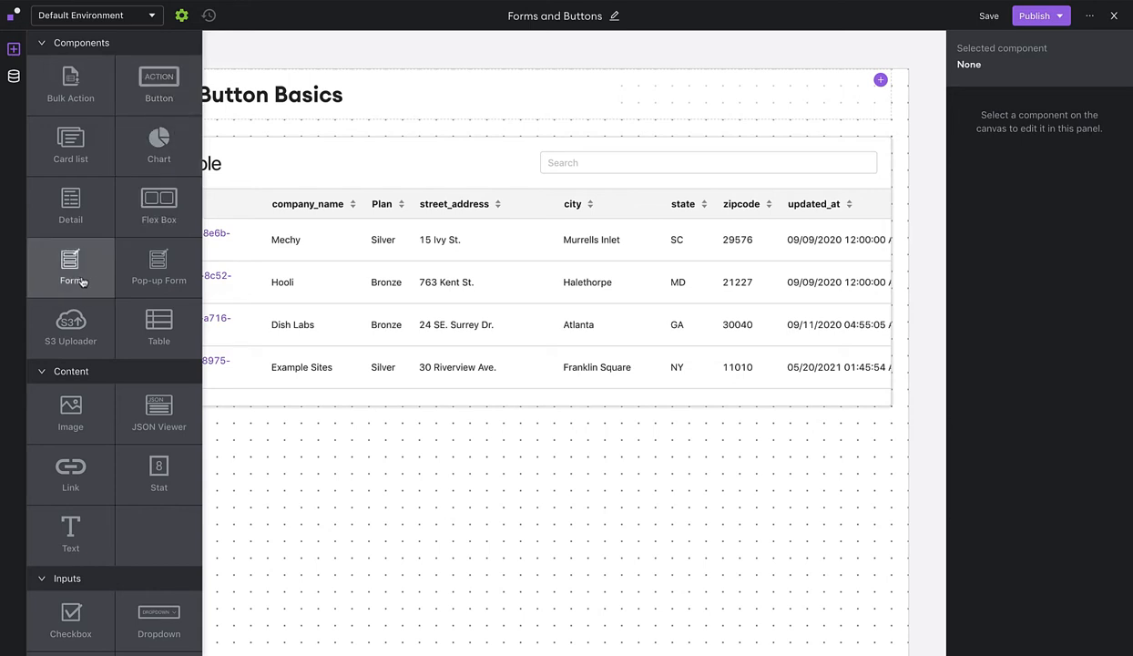
Add a form below the Company table using Demo Database's Update company record function.
{"action": "left_click_drag", "start_coordinate": [80, 282], "coordinate": [166, 524]}
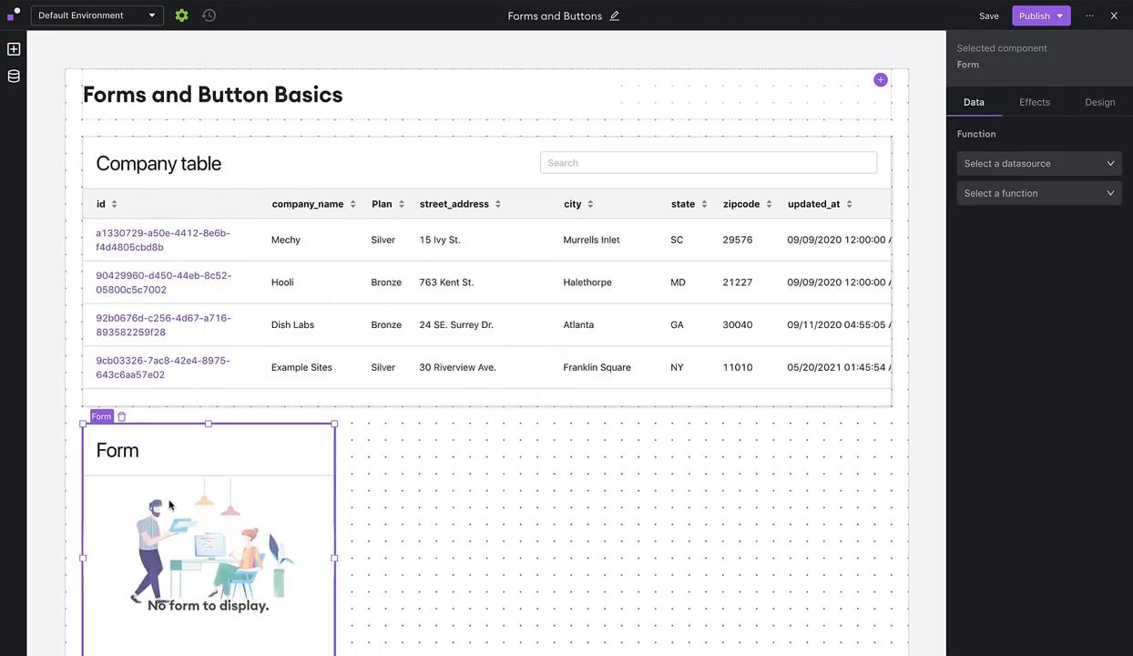
{"action": "left_click", "coordinate": [1007, 168]}
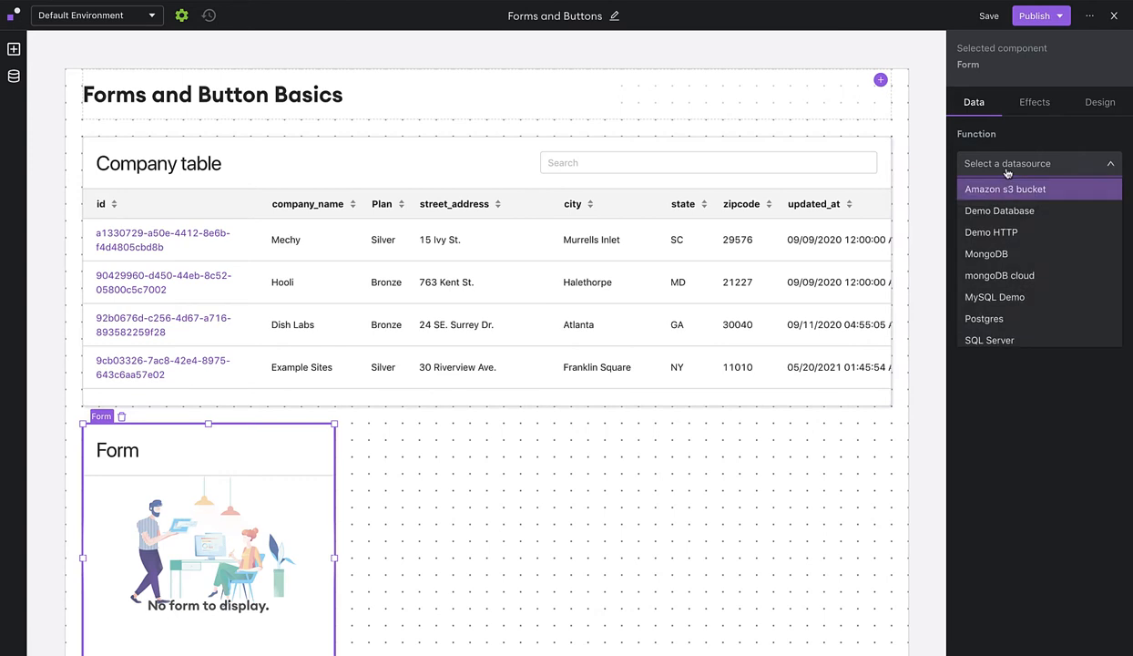
{"action": "left_click", "coordinate": [1045, 214]}
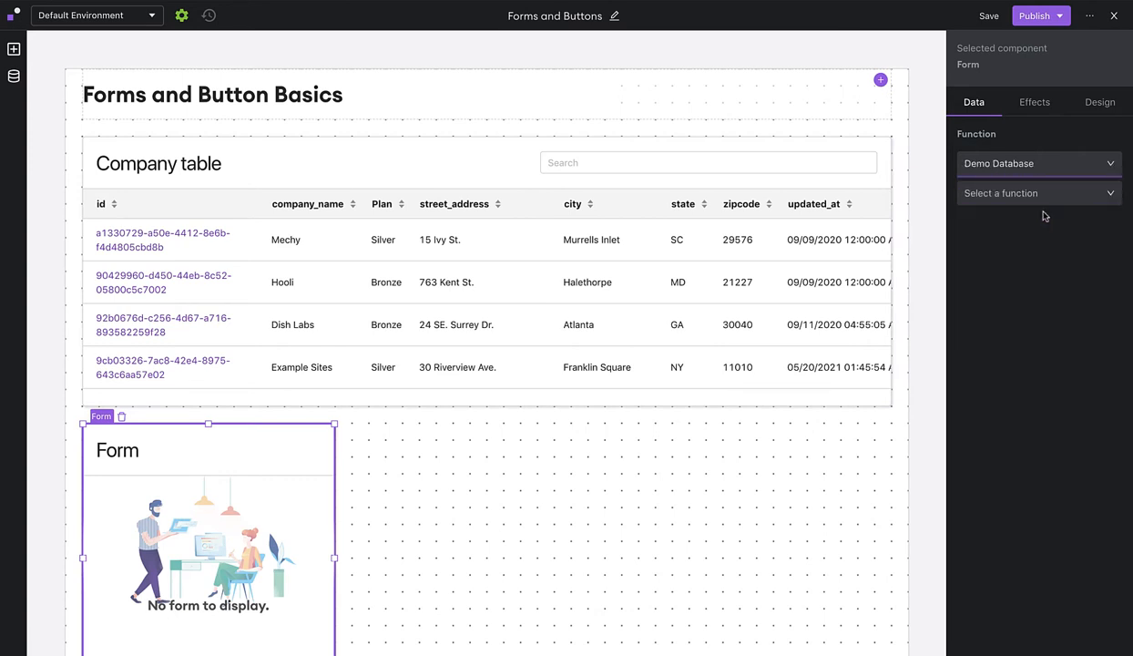
{"action": "left_click", "coordinate": [989, 193]}
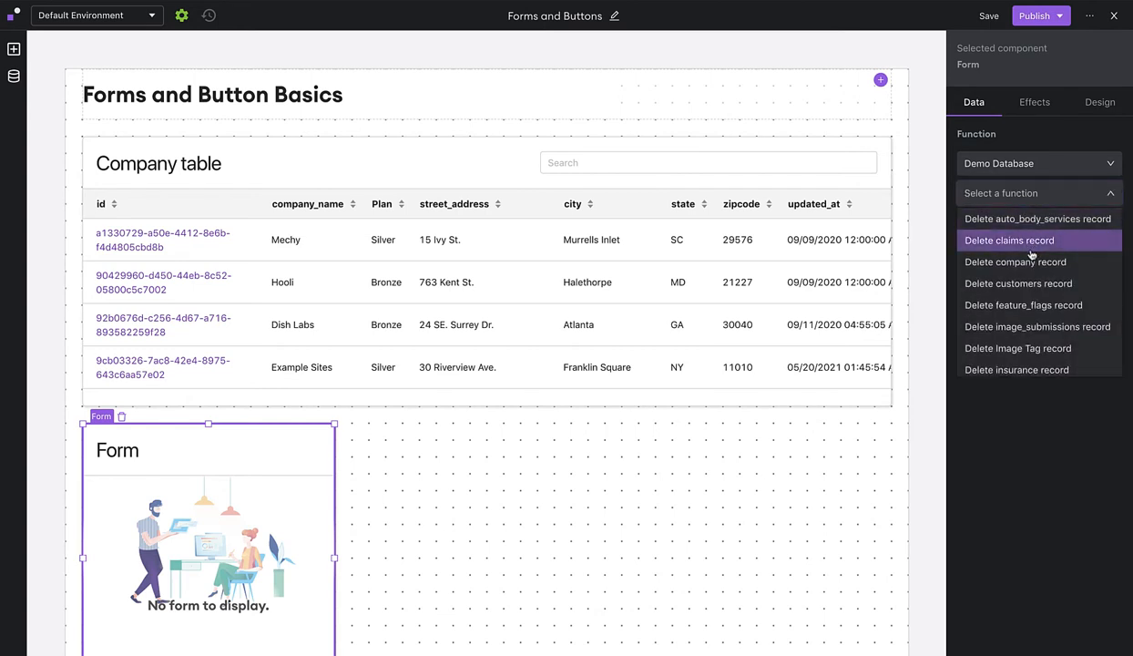
{"action": "scroll", "coordinate": [1020, 264], "scroll_direction": "down", "scroll_amount": 1}
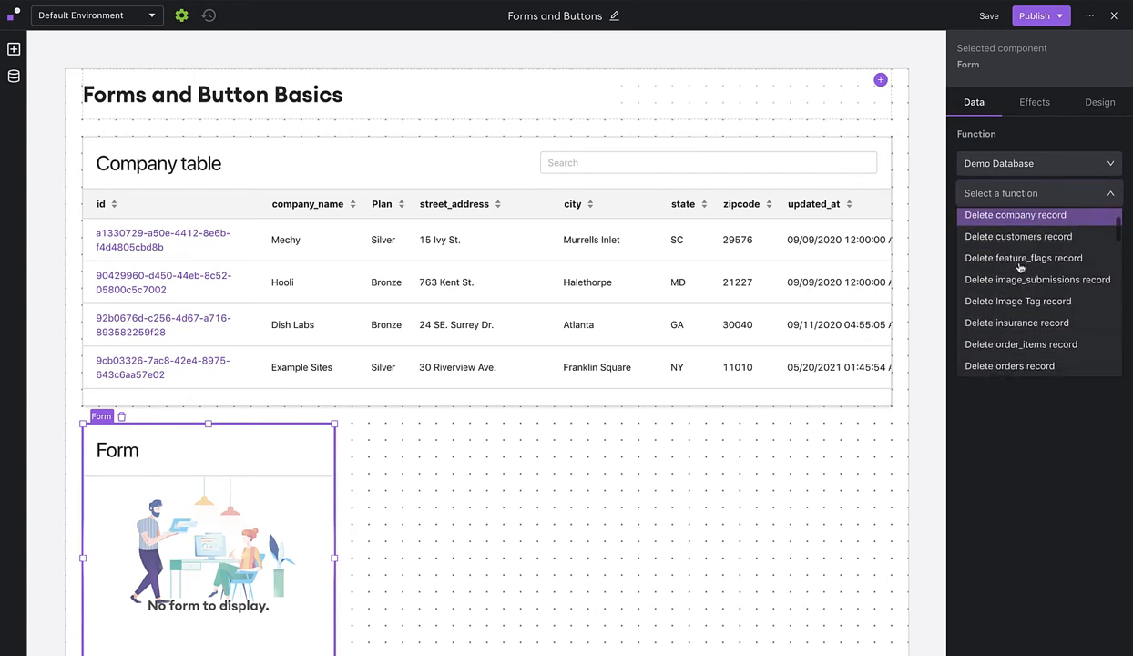
{"action": "scroll", "coordinate": [1003, 269], "scroll_direction": "down", "scroll_amount": 3}
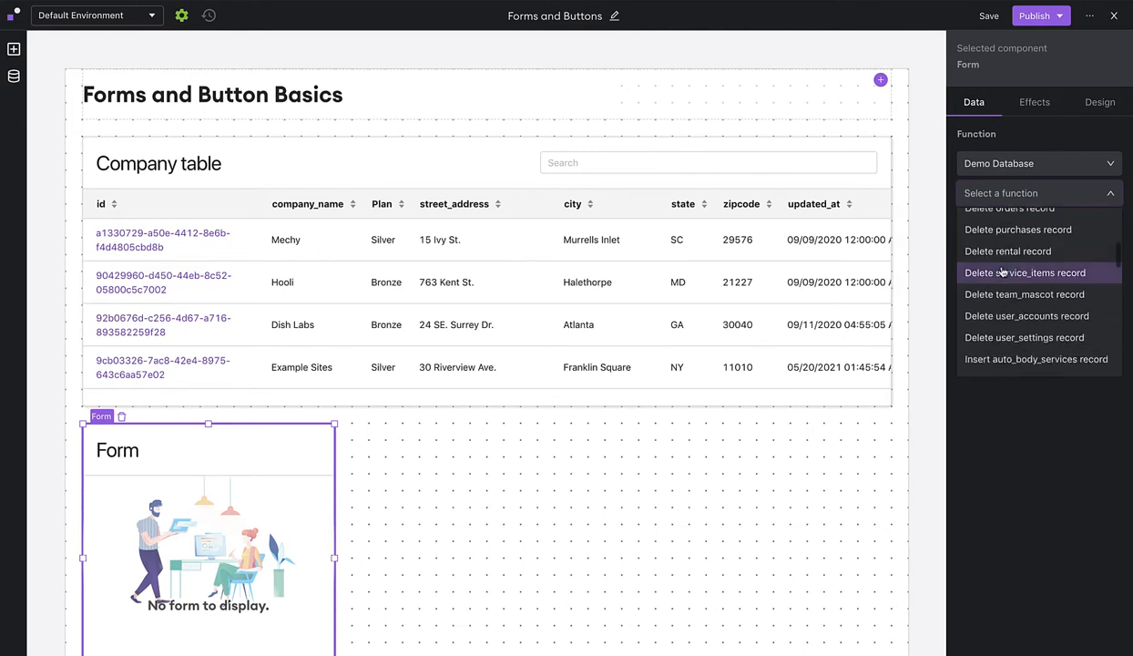
{"action": "scroll", "coordinate": [1002, 257], "scroll_direction": "down", "scroll_amount": 4}
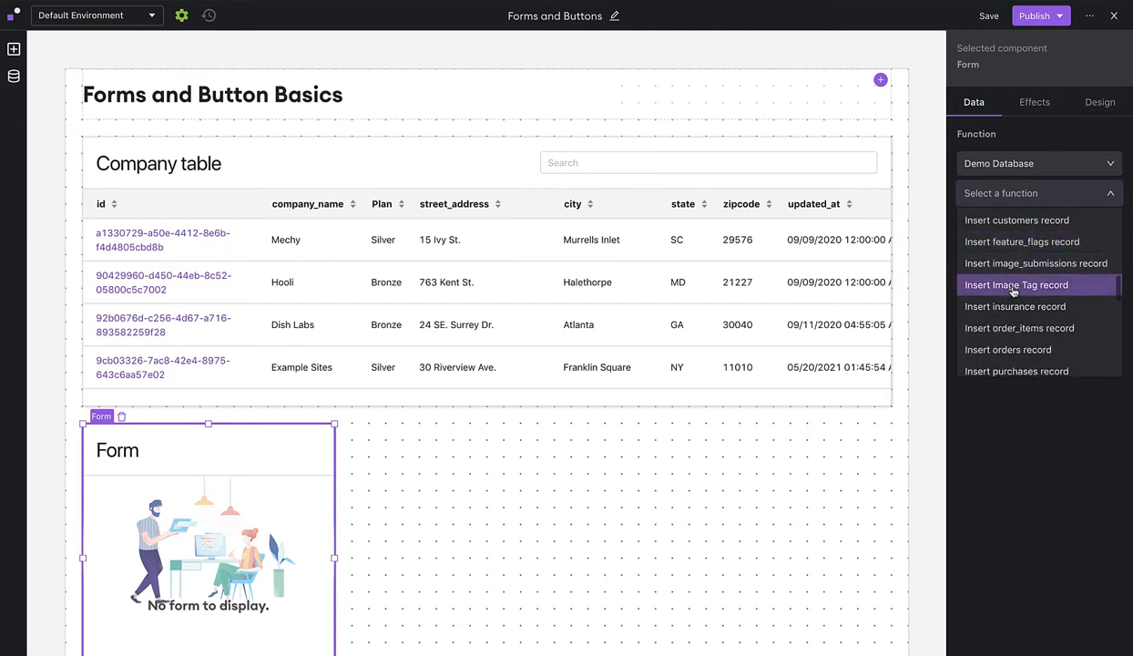
{"action": "scroll", "coordinate": [1013, 290], "scroll_direction": "down", "scroll_amount": 5}
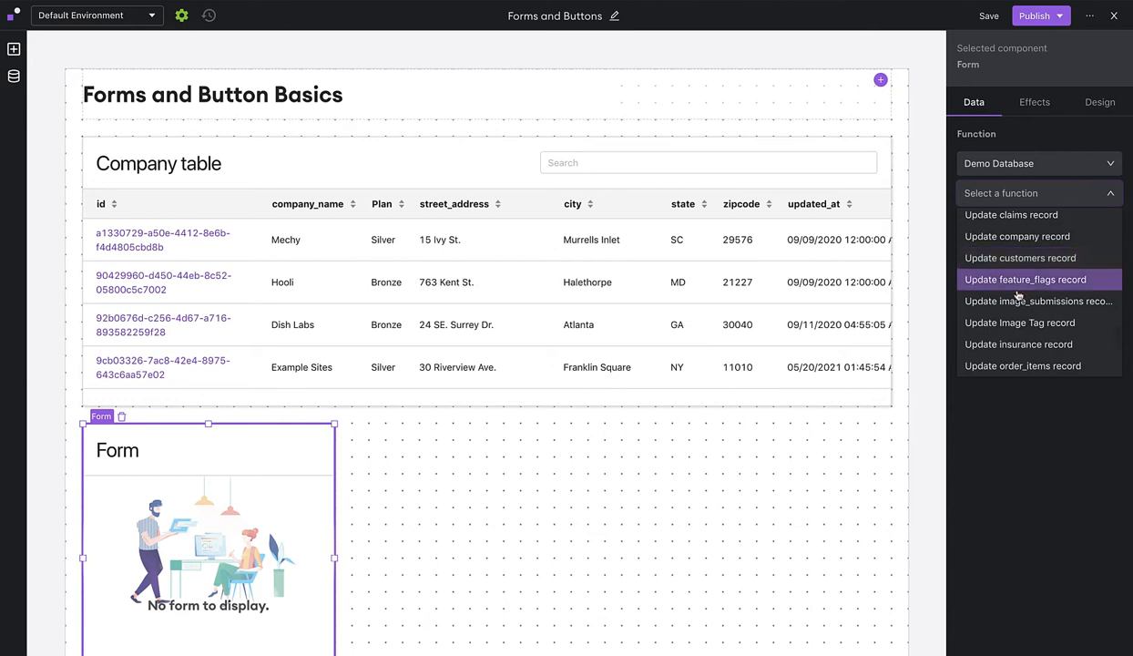
{"action": "left_click", "coordinate": [1025, 239]}
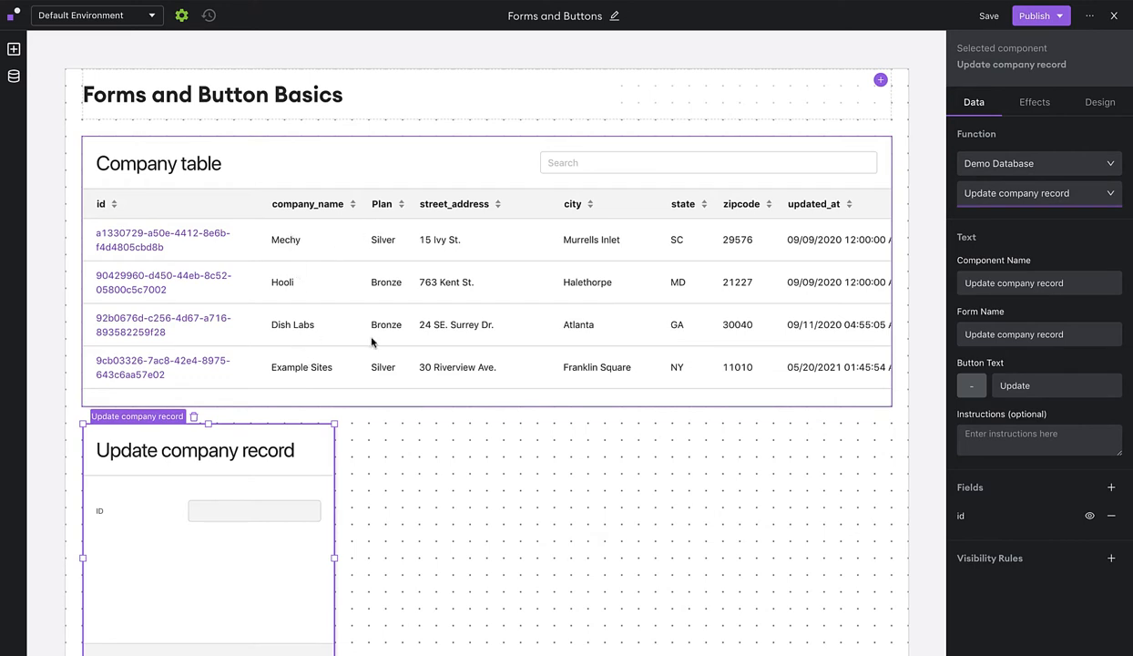
Rename the form from 'Update company record' to 'Update company'.
{"action": "triple_click", "coordinate": [1013, 334]}
{"action": "type", "text": "Update compan"}
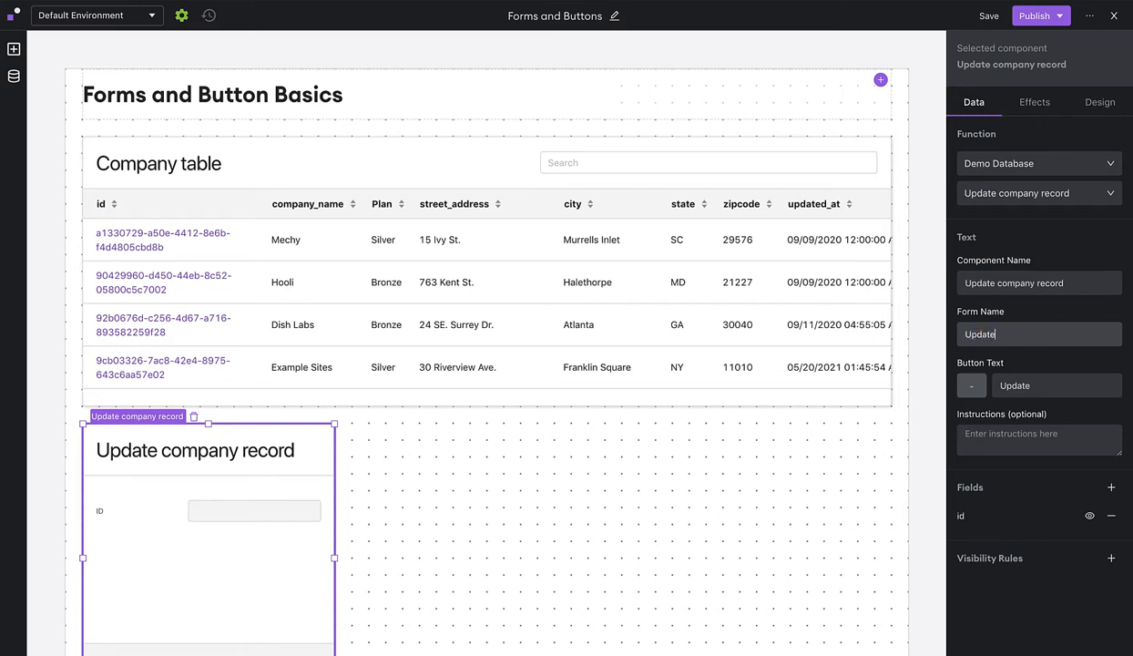
{"action": "type", "text": "y"}
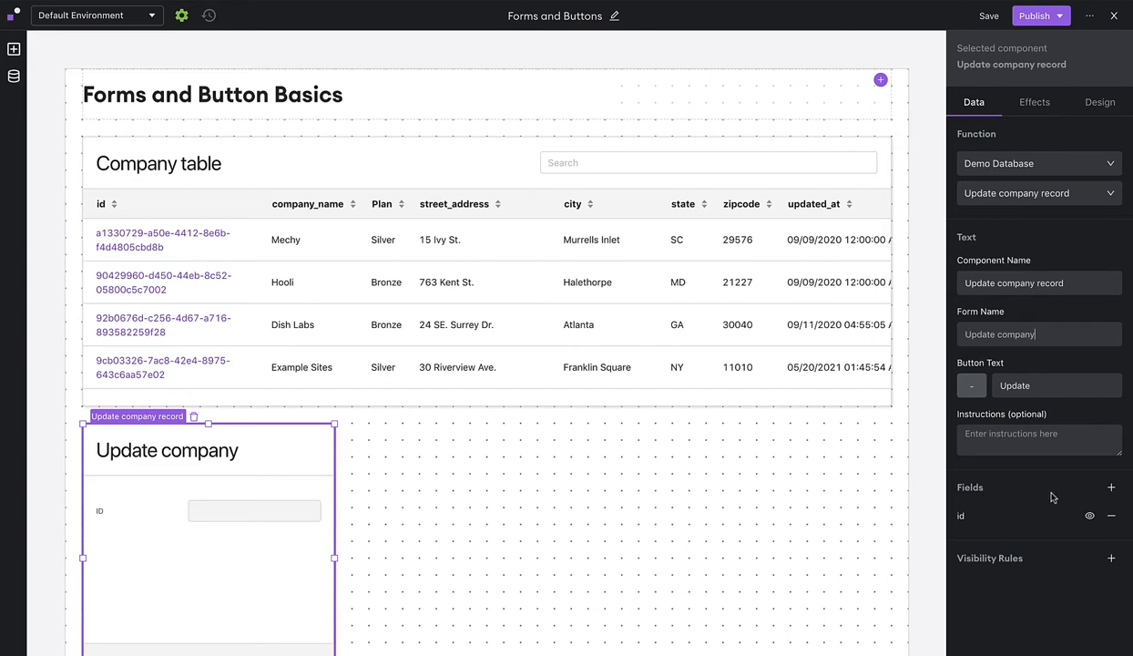
{"action": "left_click", "coordinate": [1110, 487]}
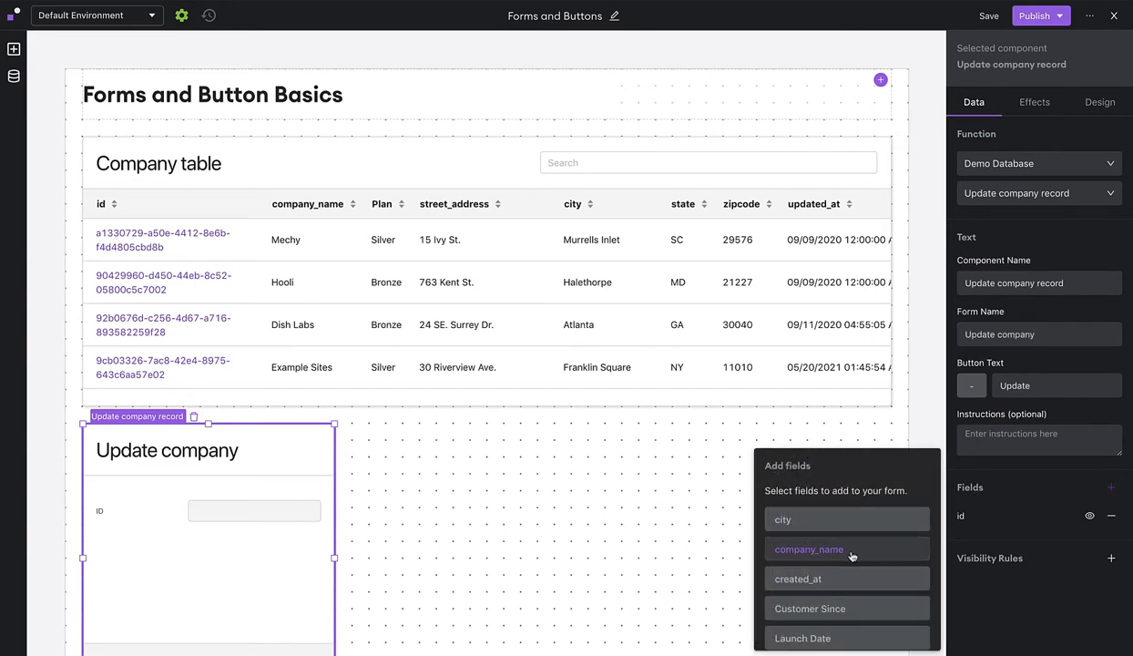
Add a company_name field below ID and open its settings.
{"action": "left_click", "coordinate": [858, 551]}
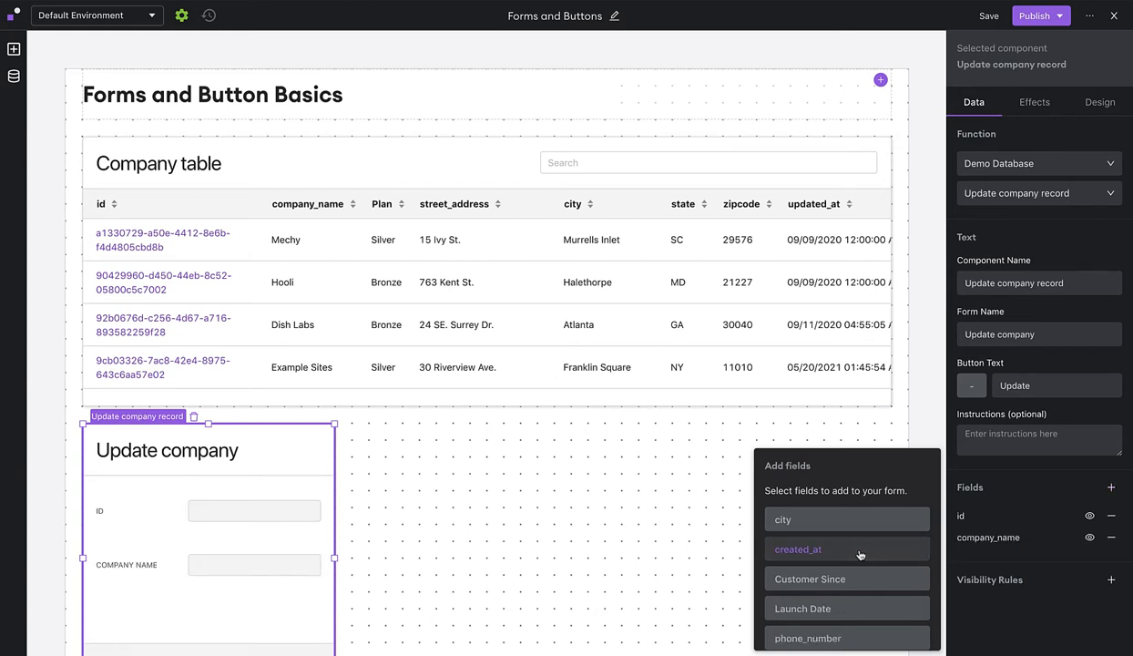
{"action": "left_click", "coordinate": [1025, 545]}
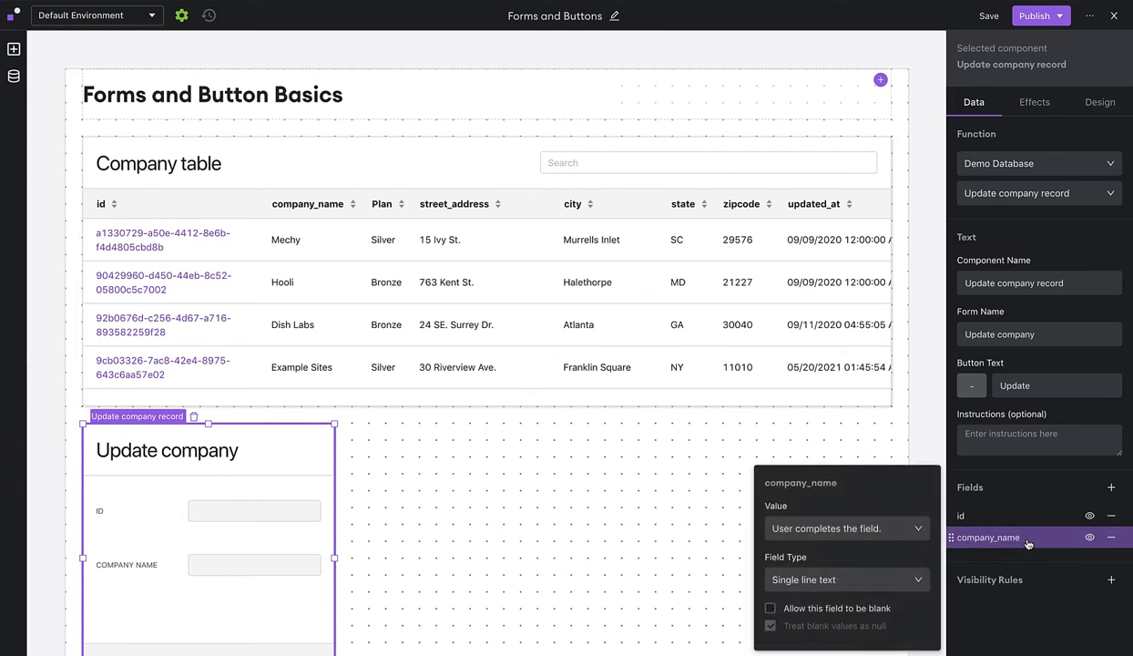
Set company_name's value to pre-fill from a component, with no binding chosen yet.
{"action": "left_click", "coordinate": [904, 538]}
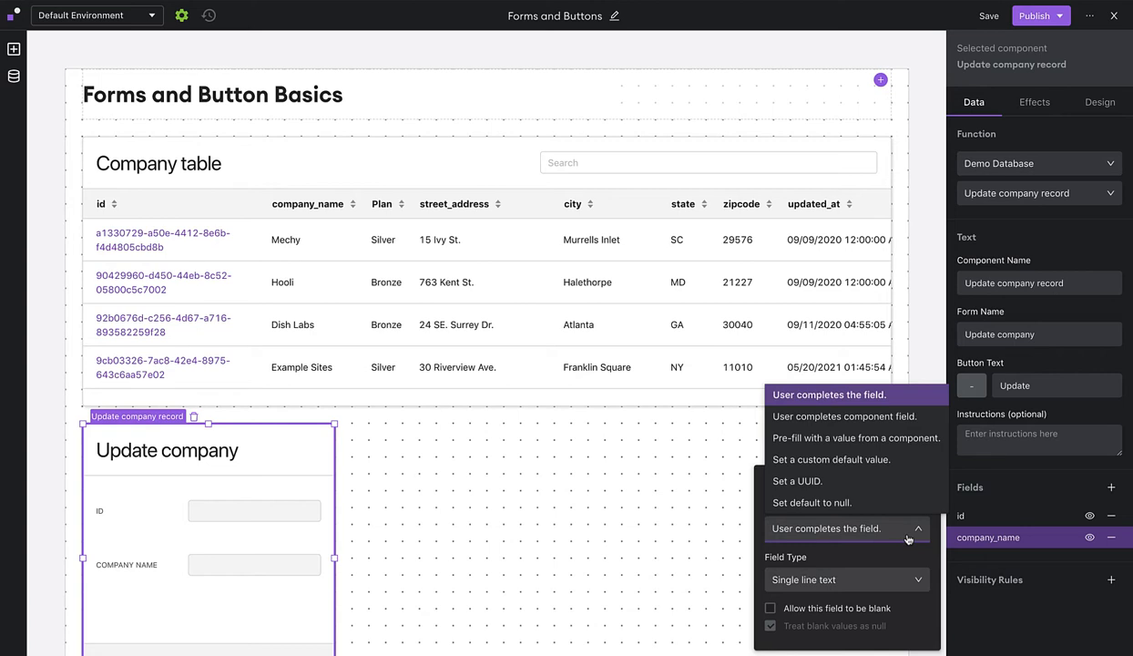
{"action": "left_click", "coordinate": [915, 418]}
{"action": "left_click", "coordinate": [852, 347]}
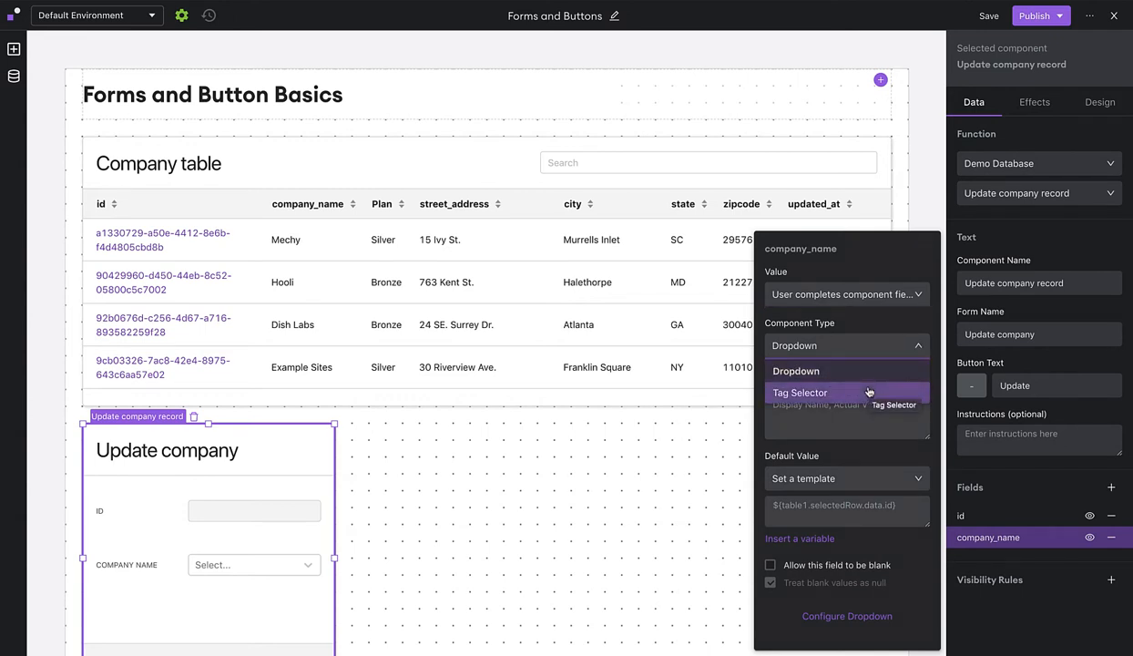
{"action": "left_click", "coordinate": [783, 419]}
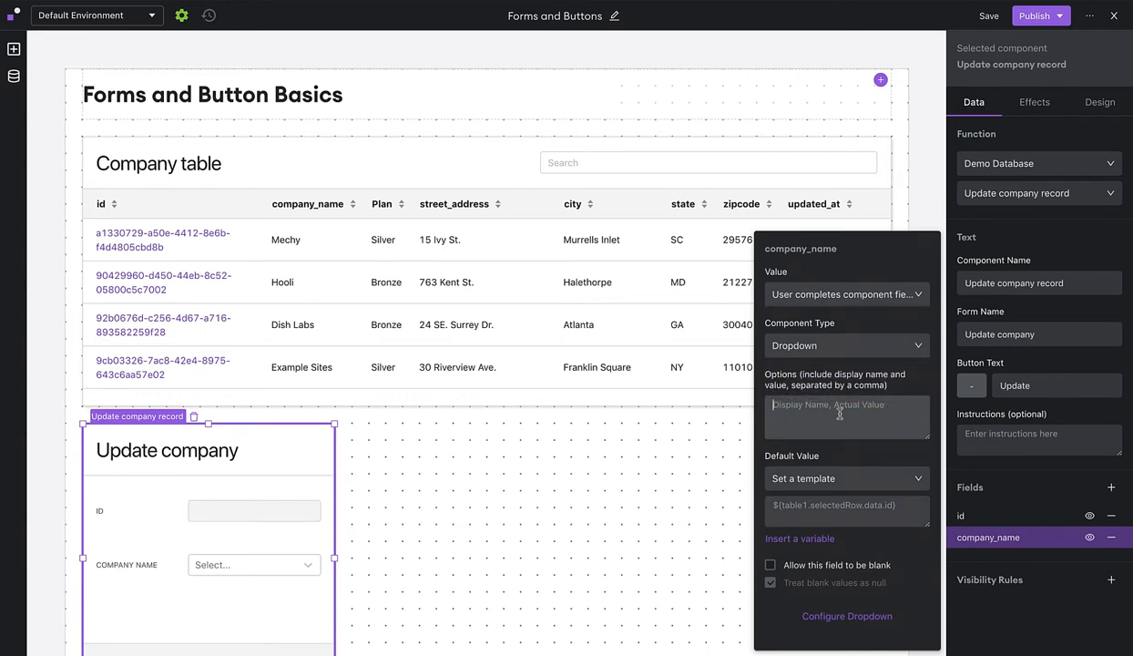
{"action": "left_click", "coordinate": [854, 295]}
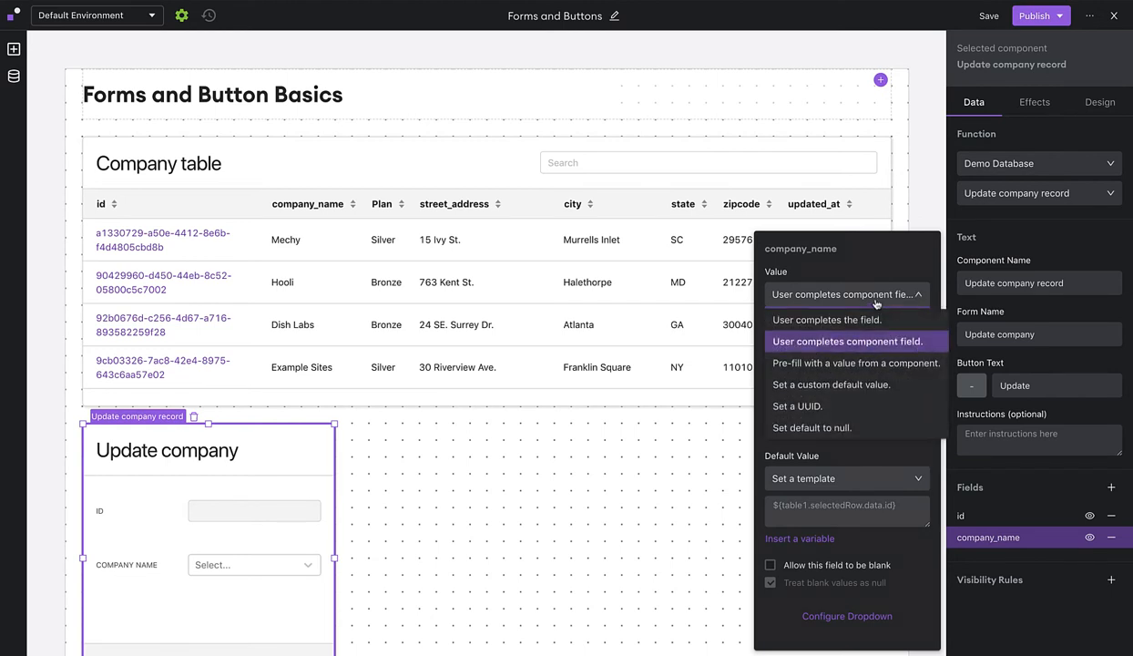
{"action": "left_click", "coordinate": [860, 362]}
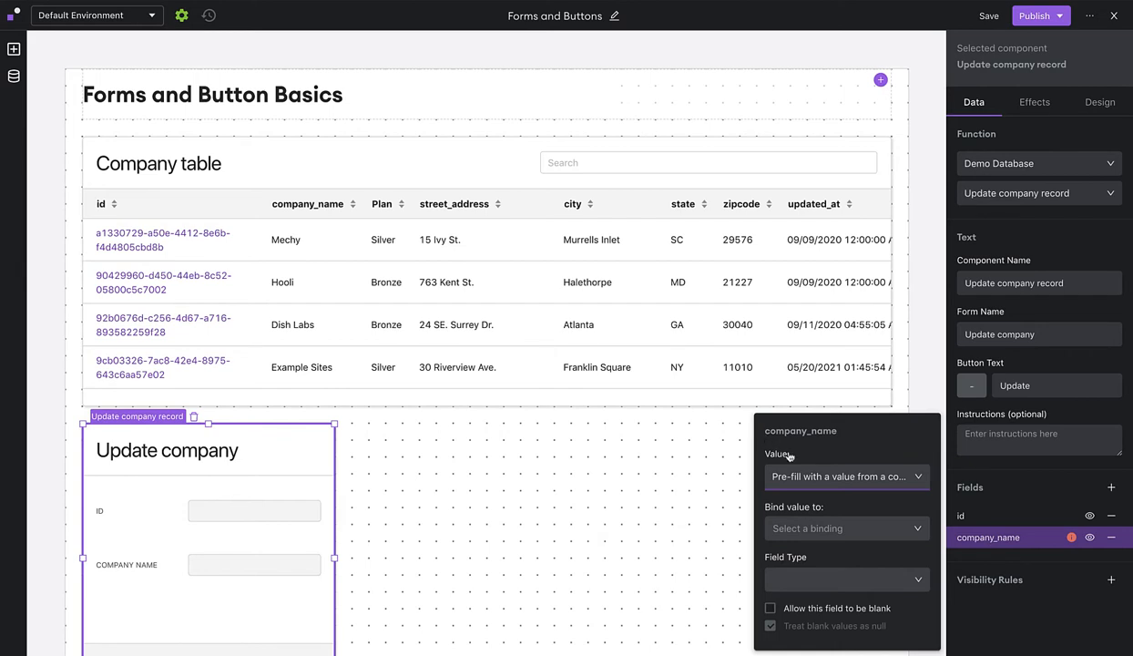
{"action": "left_click", "coordinate": [824, 535]}
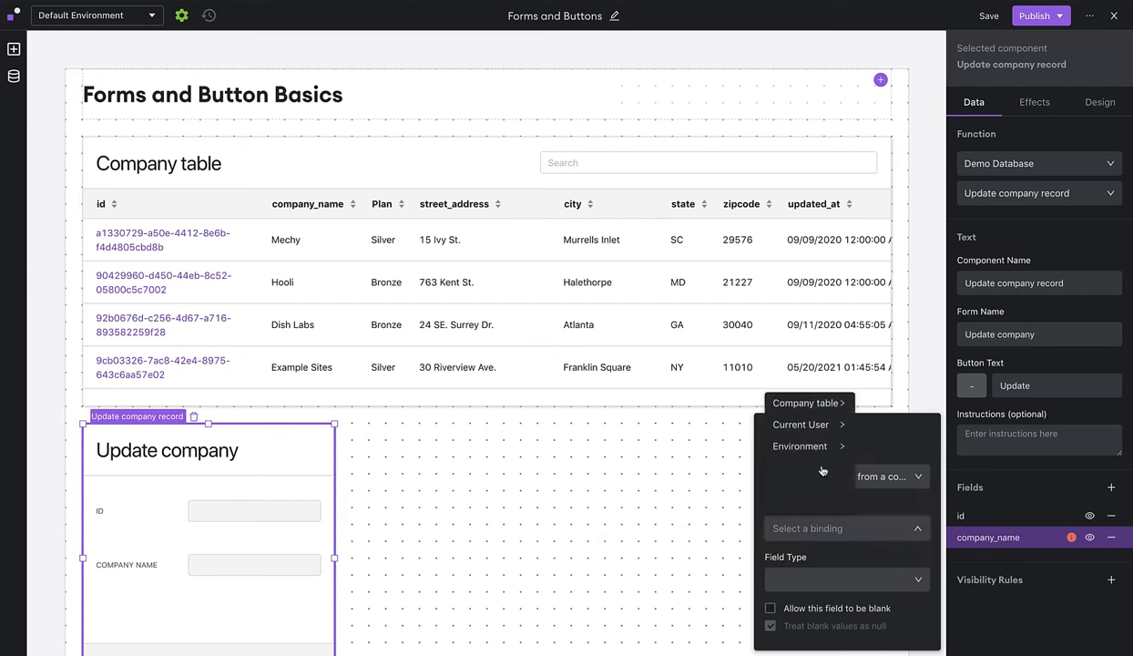
{"action": "left_click", "coordinate": [817, 406]}
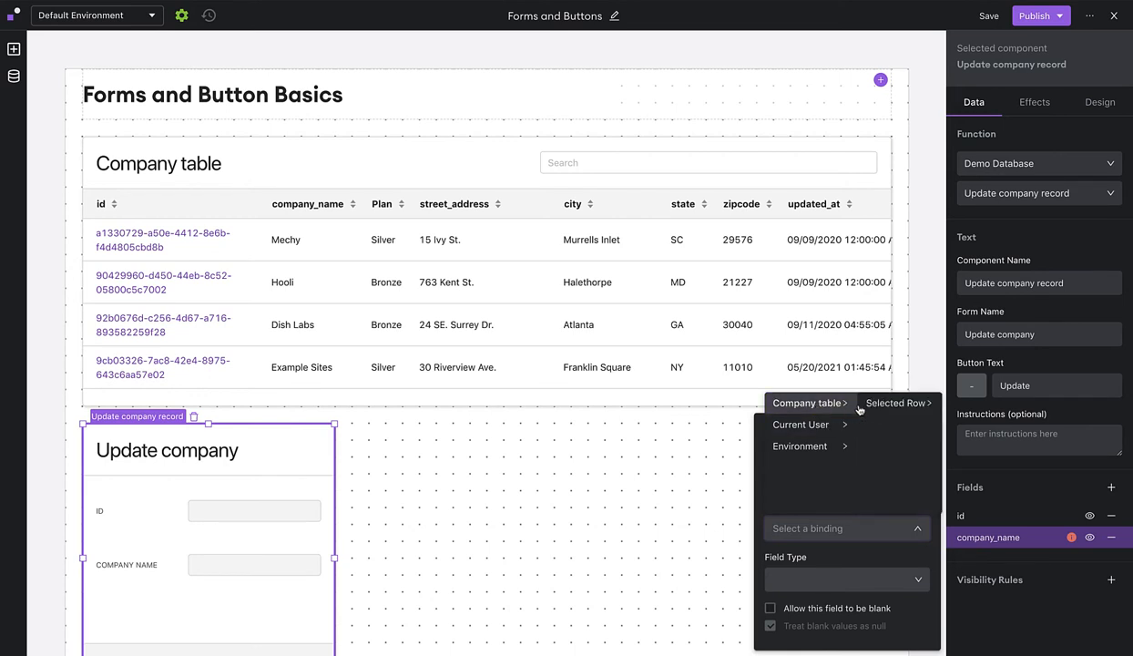
{"action": "left_click", "coordinate": [870, 403]}
{"action": "left_click", "coordinate": [956, 406]}
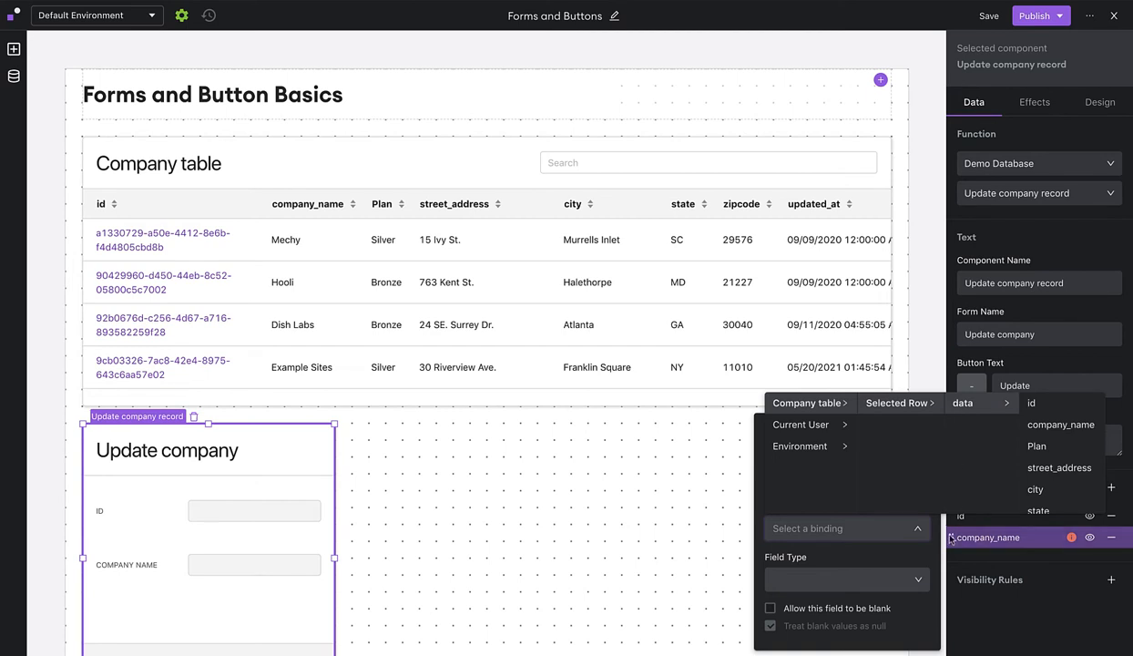
{"action": "left_click", "coordinate": [907, 563]}
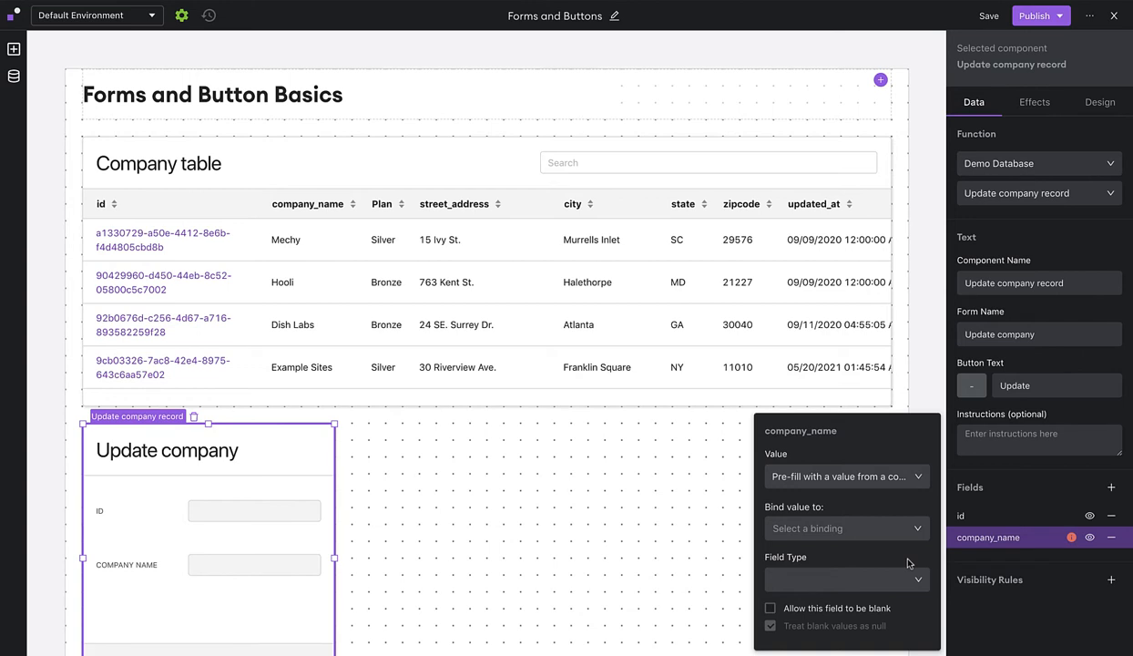
Try a custom default value for company_name, then settle on a generated UUID.
{"action": "left_click", "coordinate": [883, 480]}
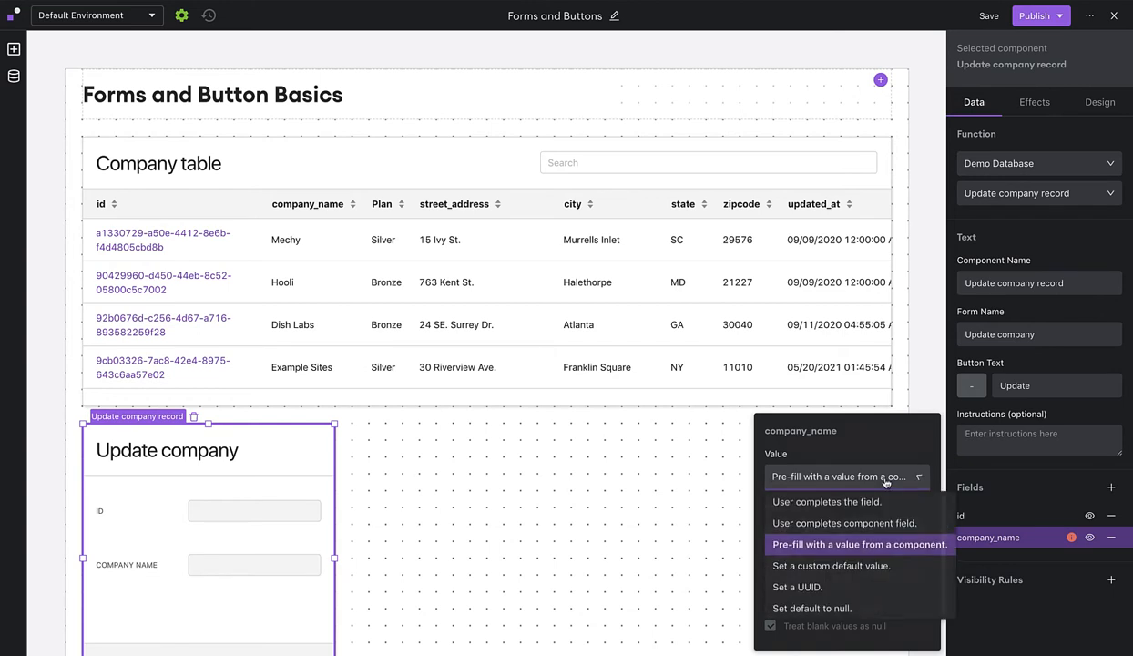
{"action": "left_click", "coordinate": [856, 563]}
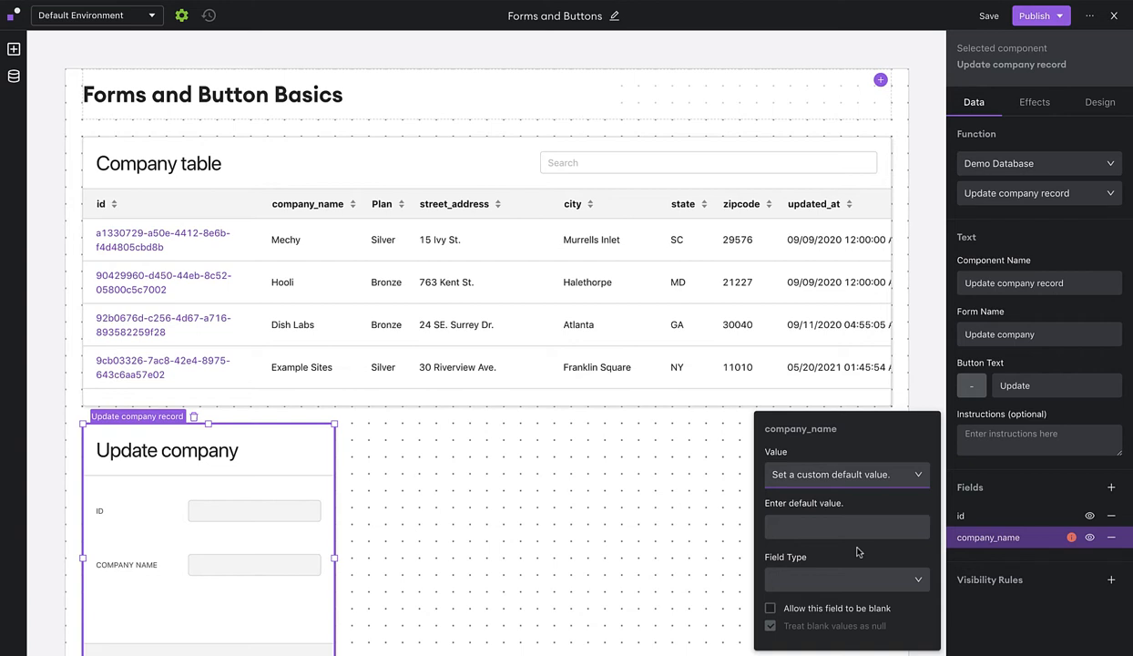
{"action": "left_click", "coordinate": [845, 473]}
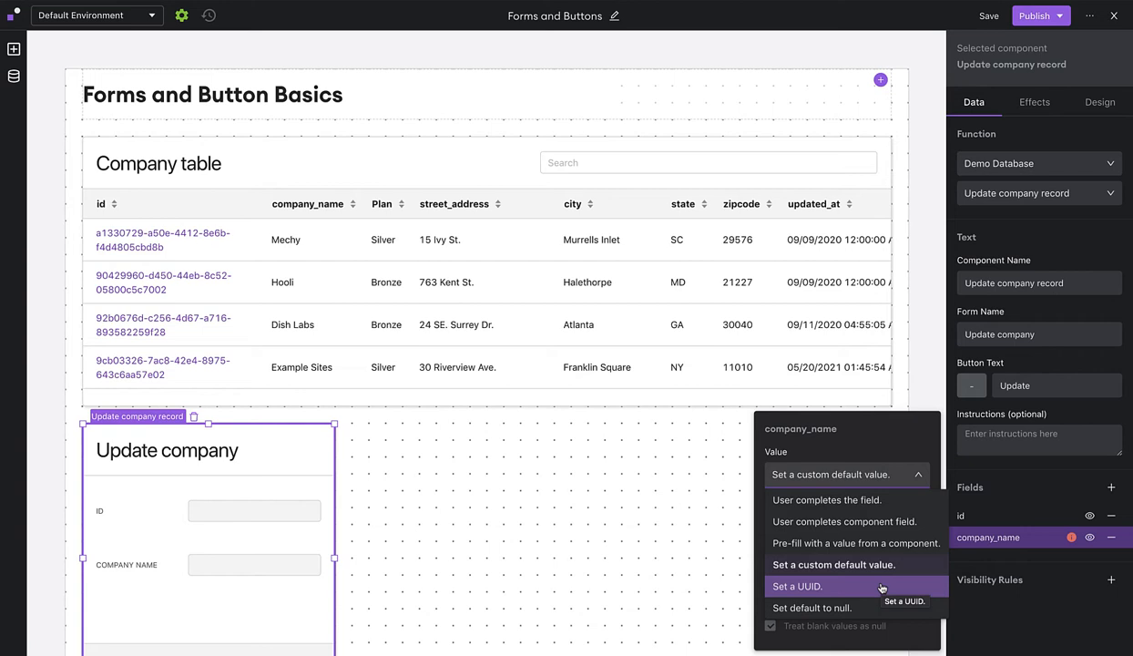
{"action": "left_click", "coordinate": [882, 586]}
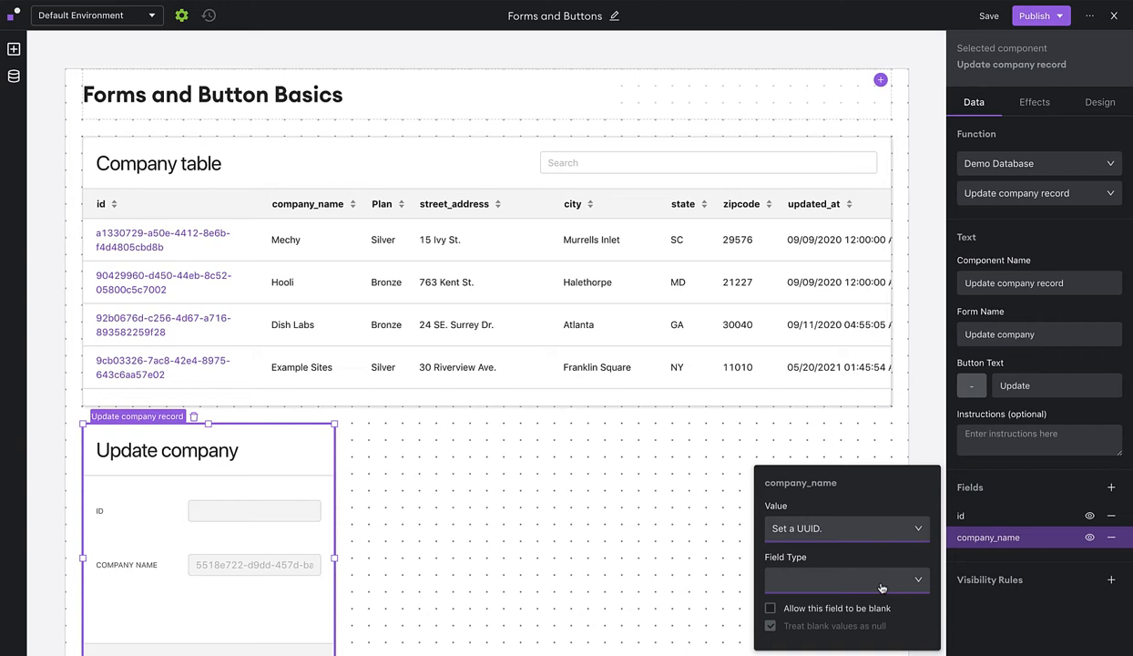
{"action": "left_click", "coordinate": [847, 529]}
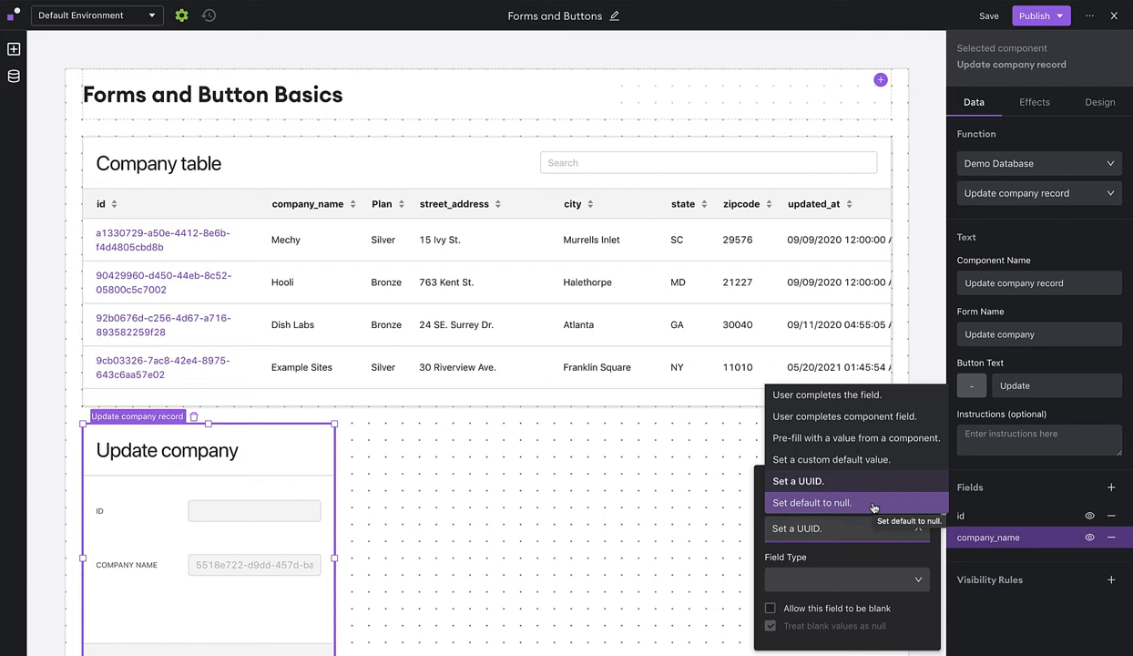
{"action": "left_click", "coordinate": [868, 563]}
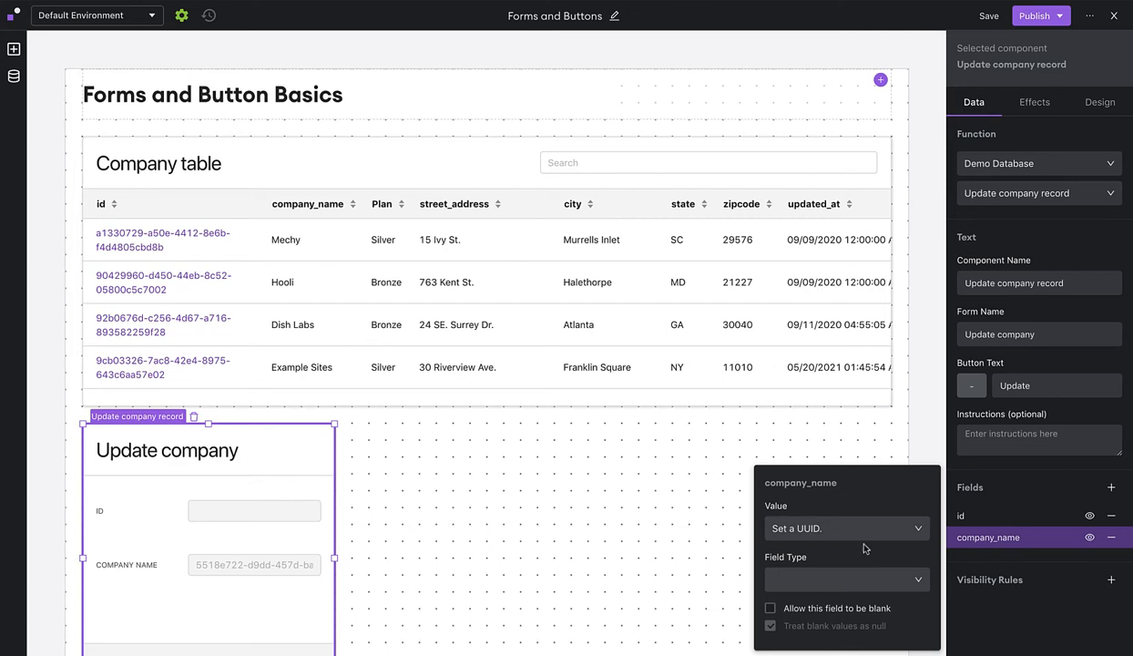
{"action": "left_click", "coordinate": [836, 526]}
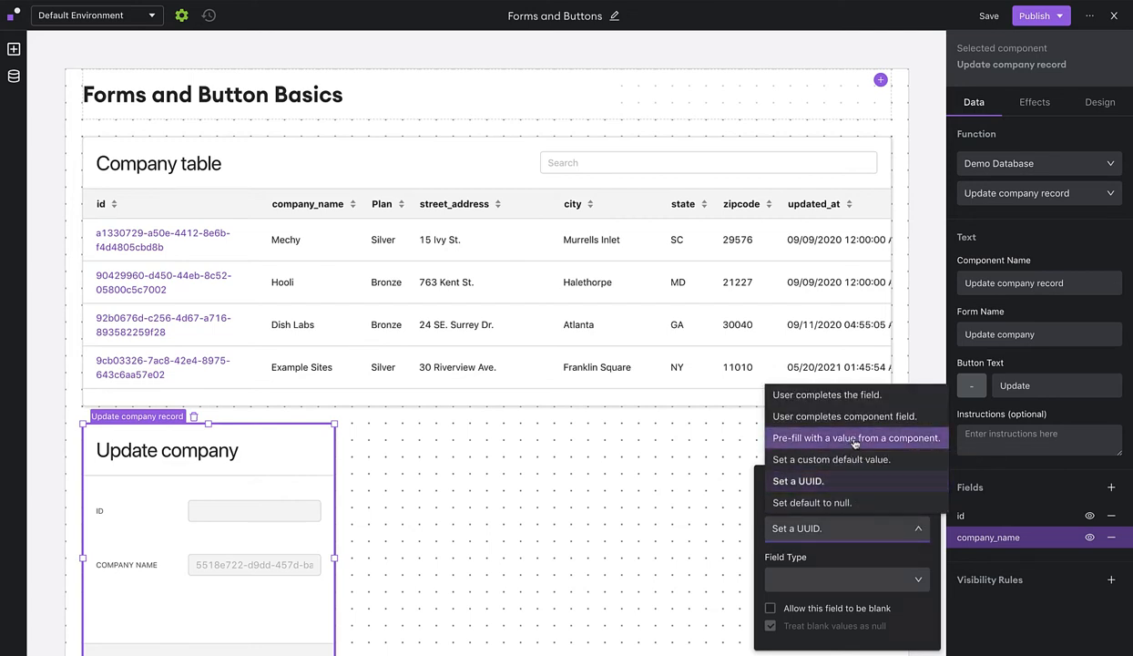
Bind company_name to Company table > Selected Row > data > company_name.
{"action": "left_click", "coordinate": [853, 439]}
{"action": "left_click", "coordinate": [858, 537]}
{"action": "mouse_move", "coordinate": [819, 404]}
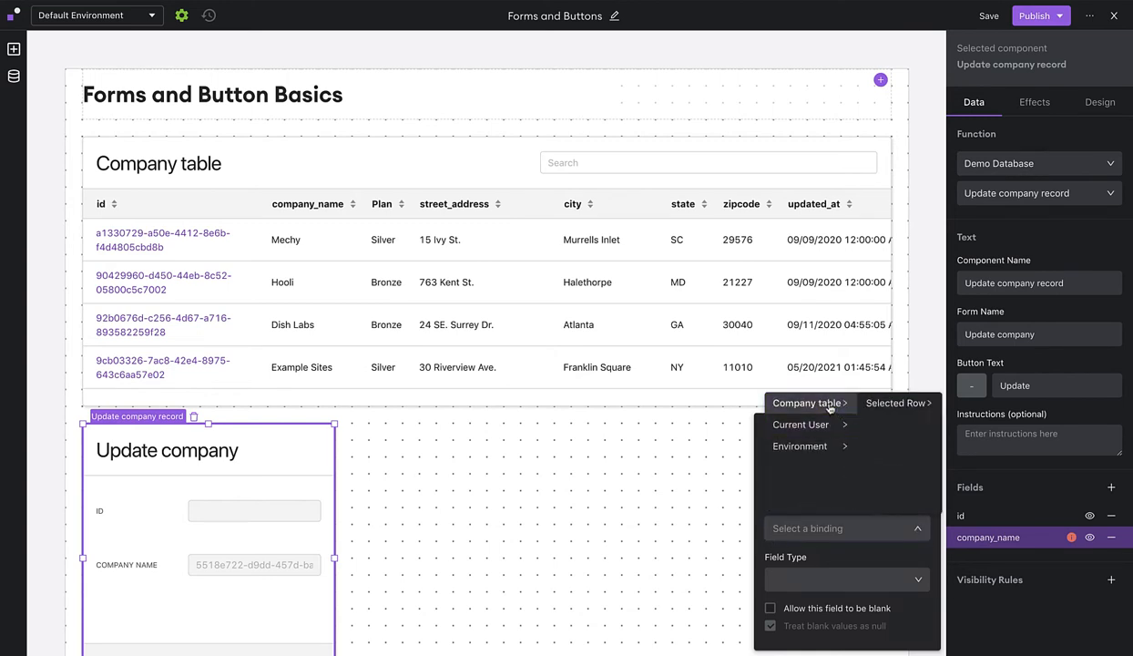
{"action": "mouse_move", "coordinate": [898, 403]}
{"action": "mouse_move", "coordinate": [971, 407]}
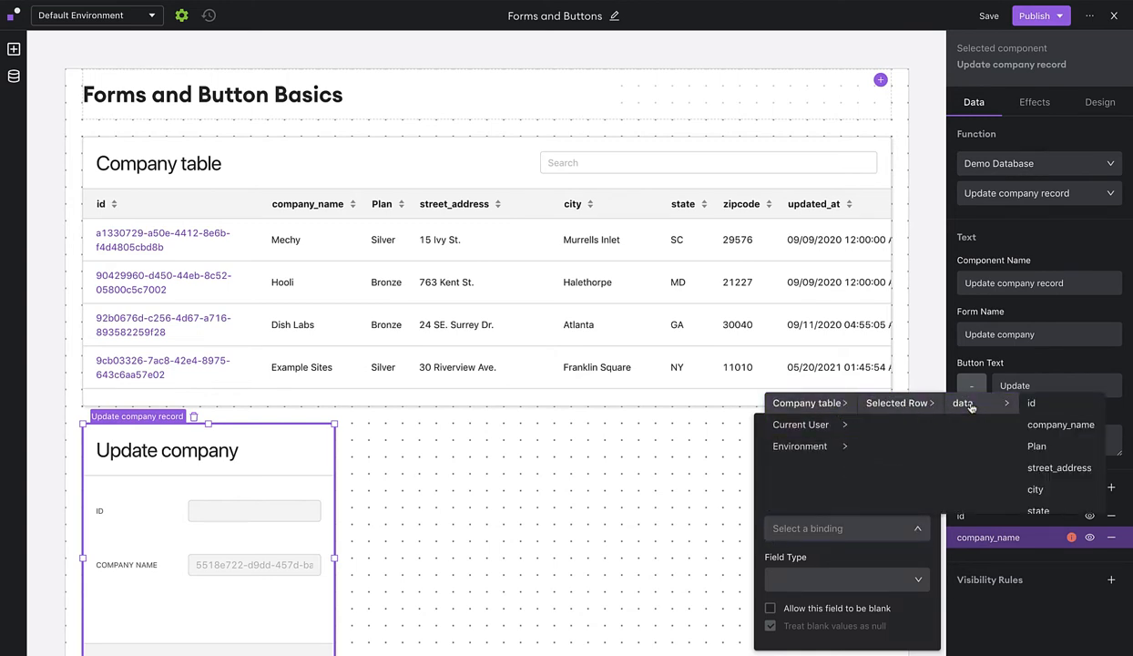
{"action": "left_click", "coordinate": [1025, 423]}
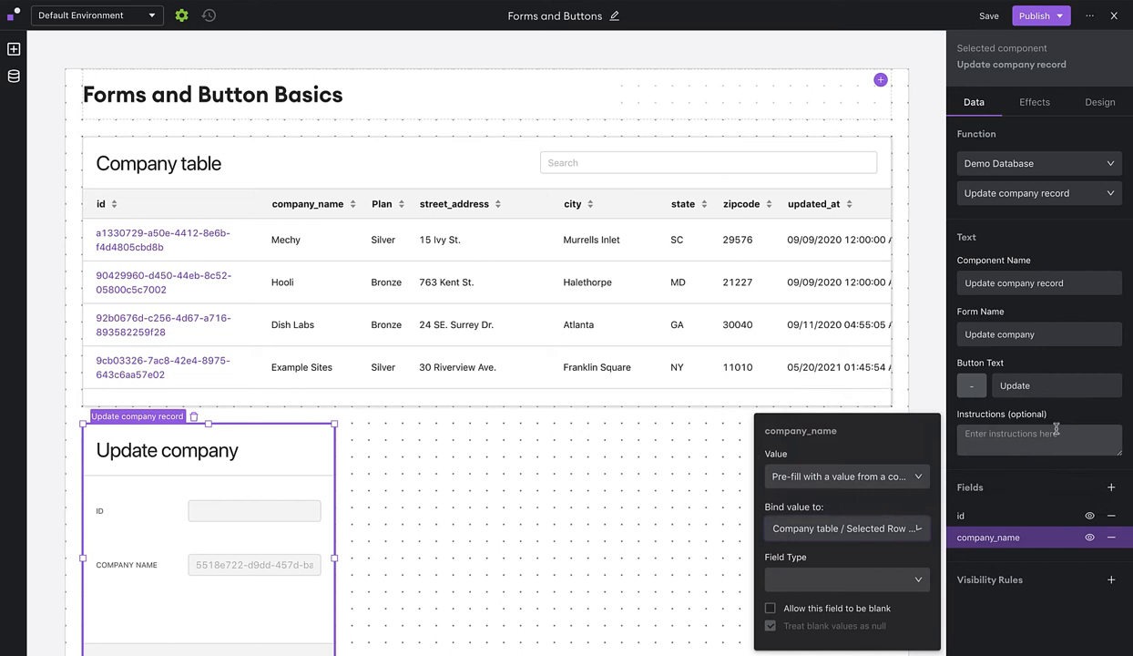
{"action": "left_click", "coordinate": [1015, 561]}
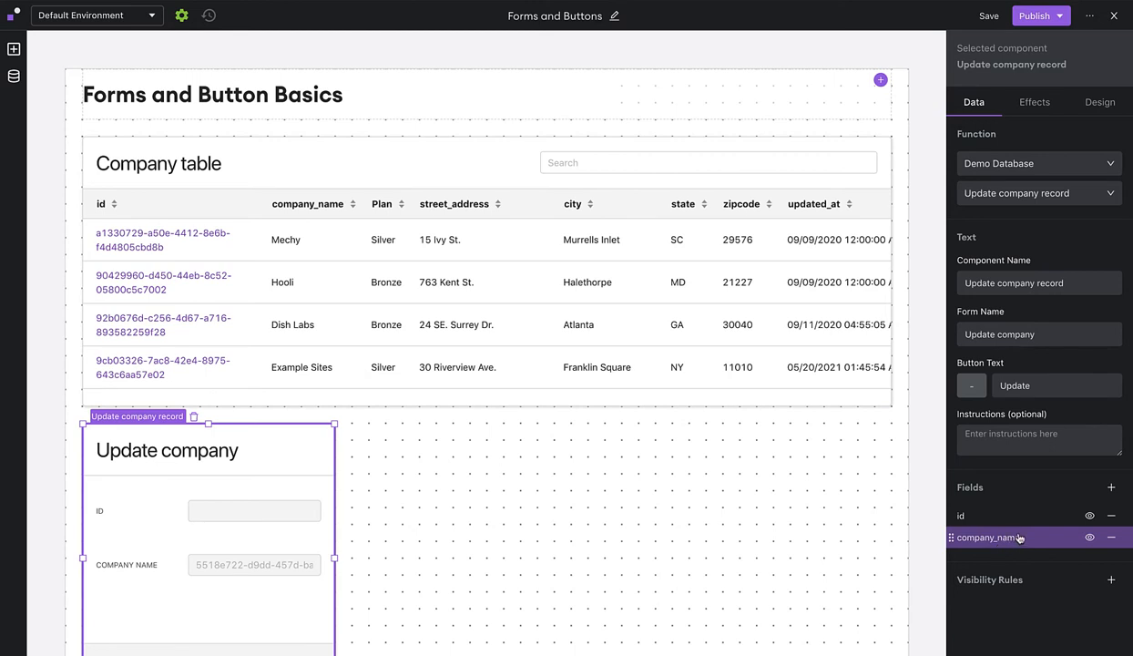
Add a Plan field as a dropdown with options Gold PPO and Silver PPO.
{"action": "left_click", "coordinate": [1113, 490]}
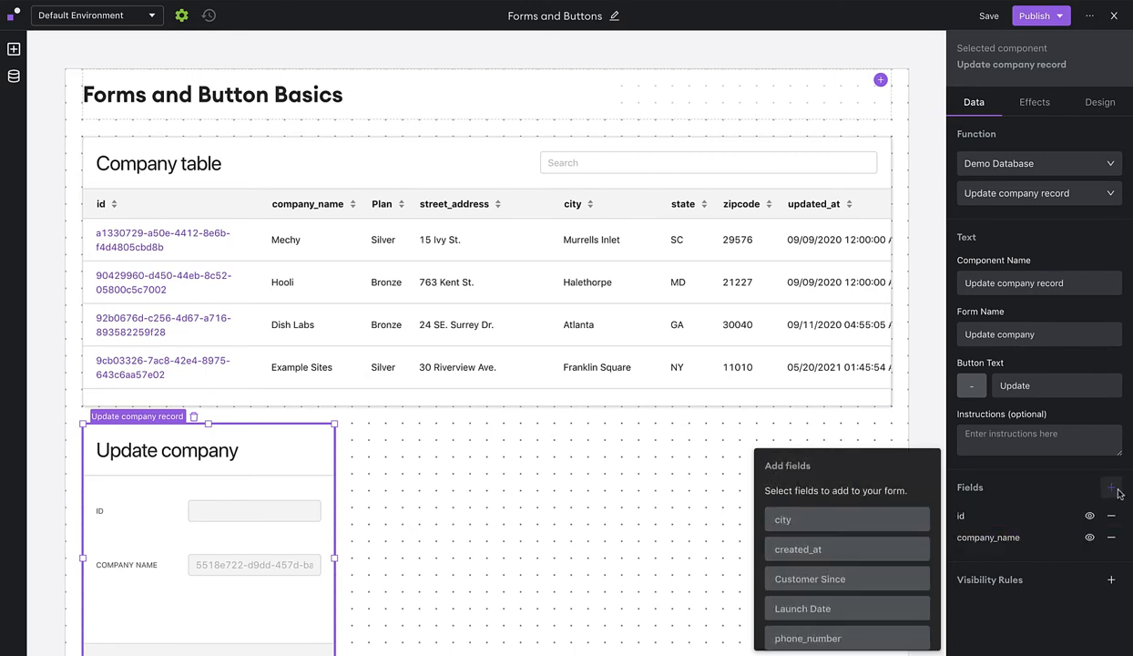
{"action": "scroll", "coordinate": [838, 549], "scroll_direction": "down", "scroll_amount": 5}
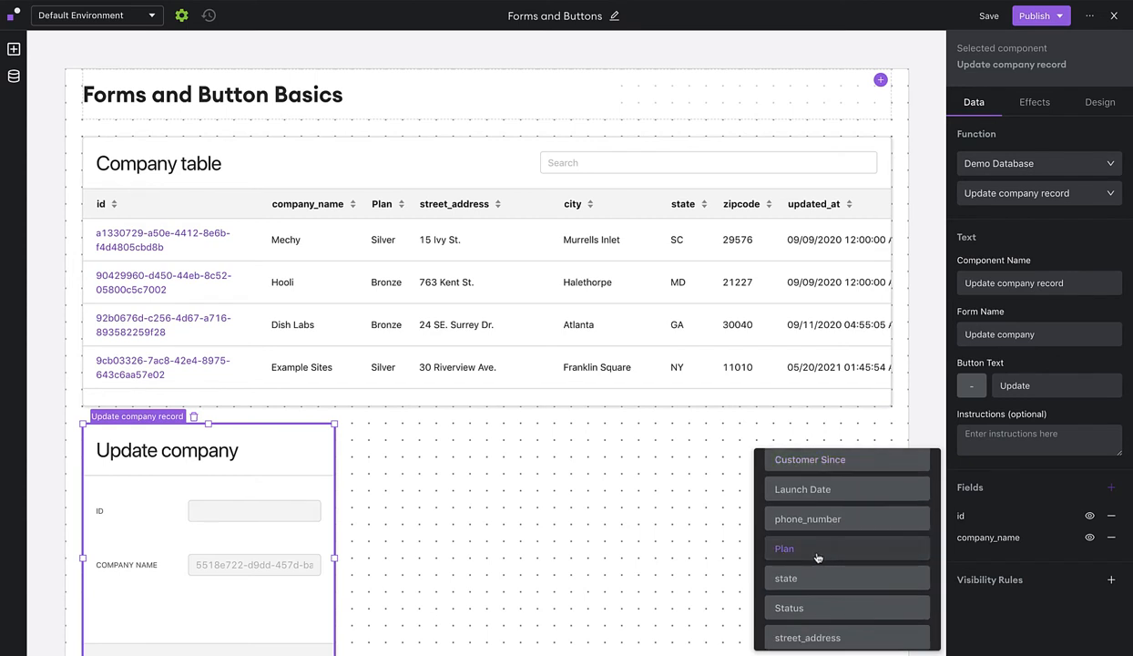
{"action": "left_click", "coordinate": [817, 556]}
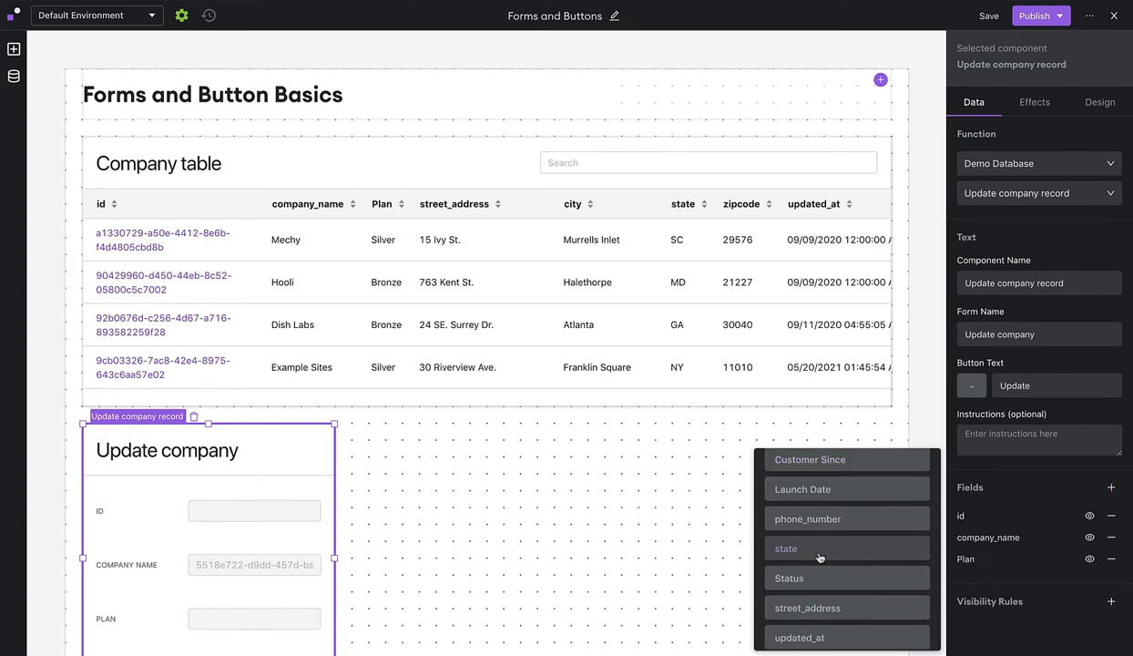
{"action": "left_click", "coordinate": [1003, 567]}
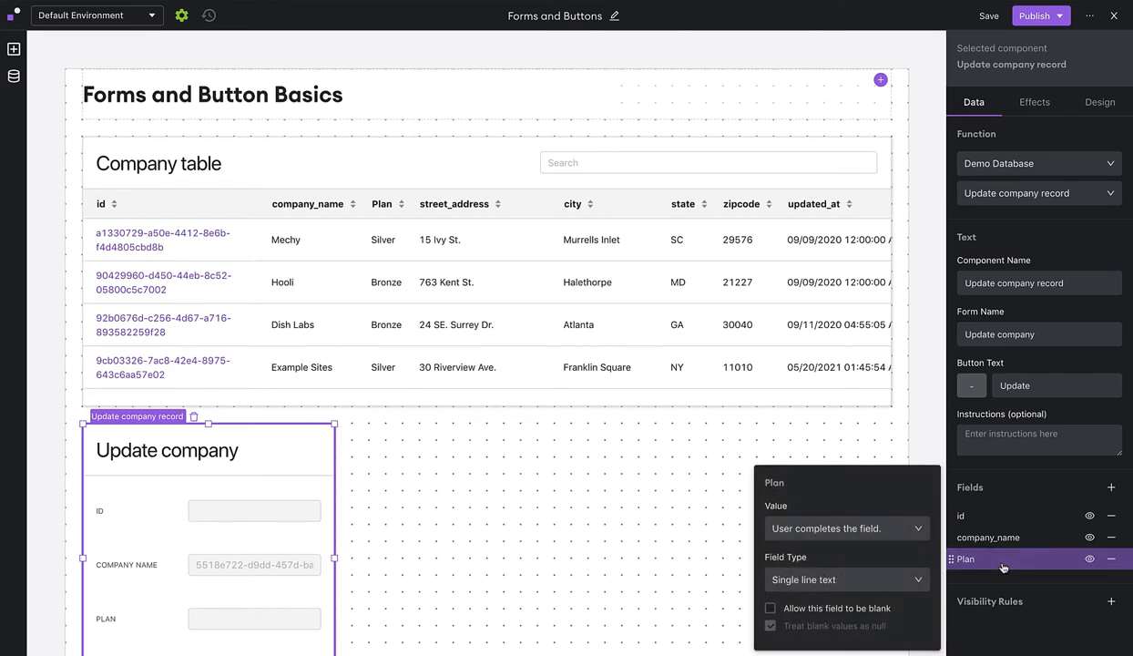
{"action": "left_click", "coordinate": [898, 581]}
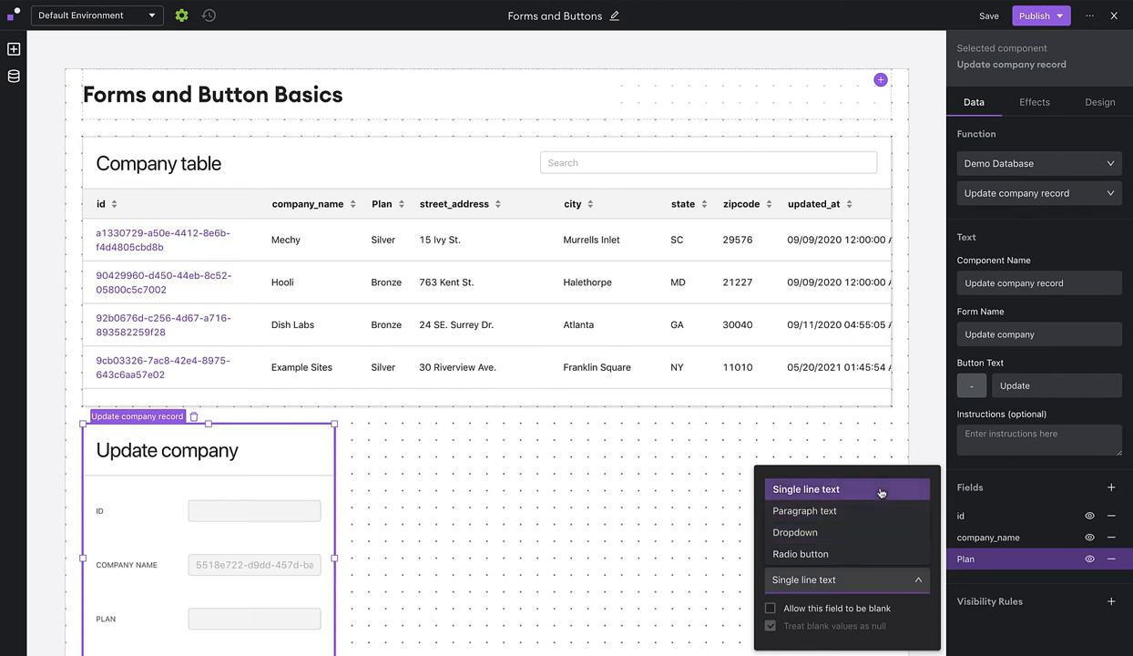
{"action": "left_click", "coordinate": [857, 539]}
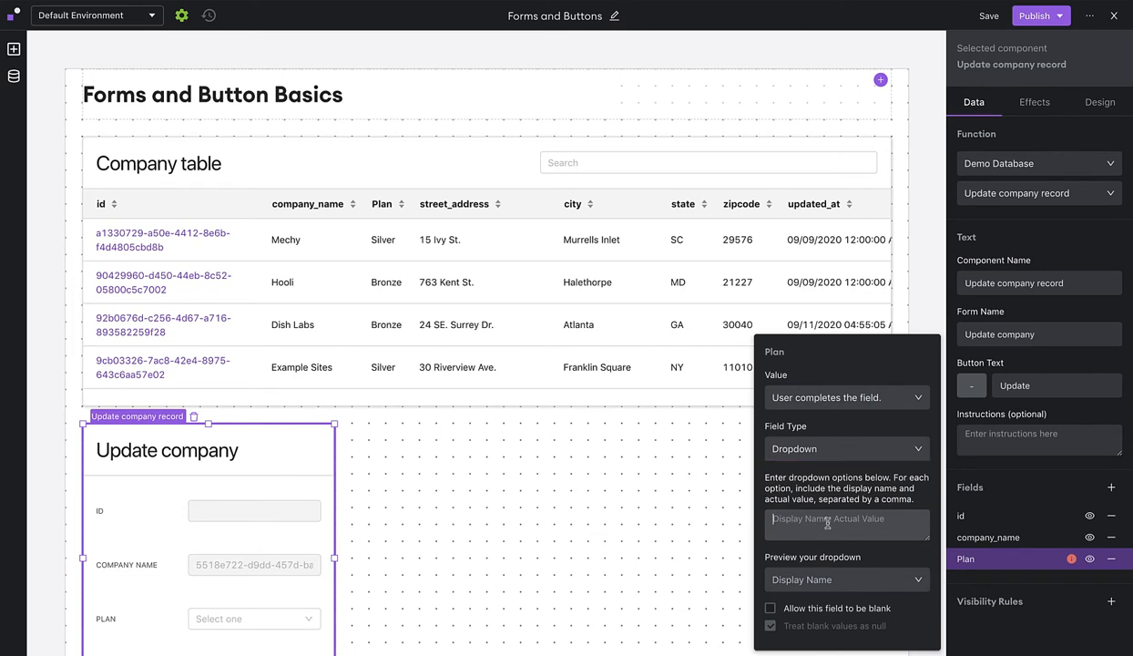
{"action": "left_click", "coordinate": [827, 523]}
{"action": "type", "text": "Gold PPO, Gold"}
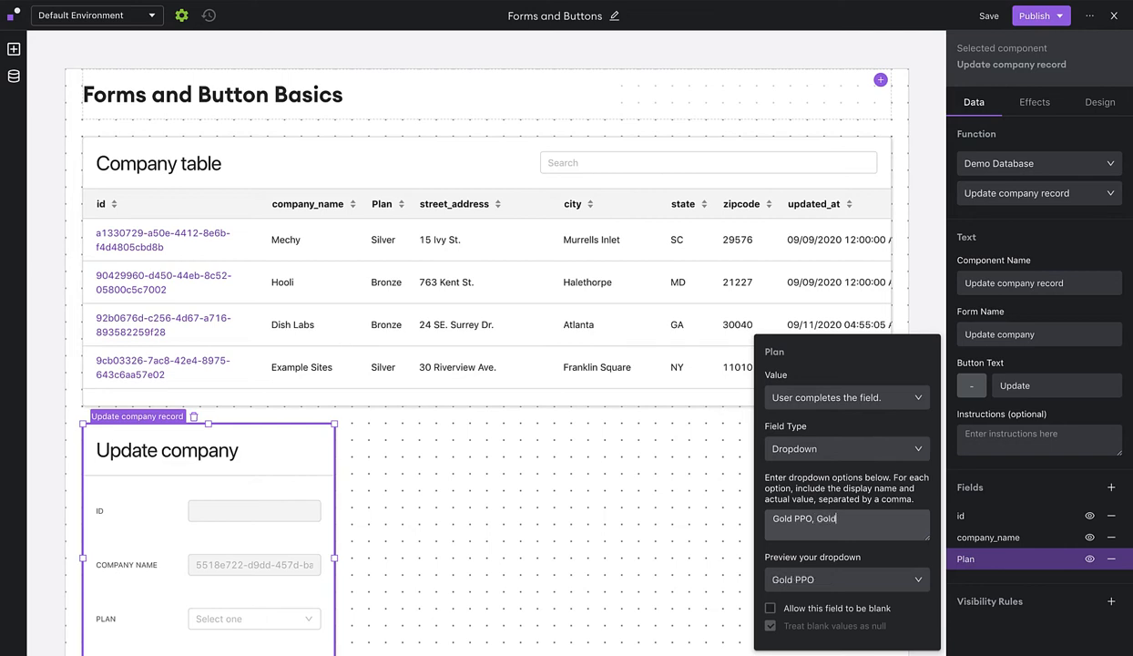
{"action": "key", "text": "Return"}
{"action": "type", "text": "Silver PPO, Silver"}
{"action": "left_click", "coordinate": [871, 488]}
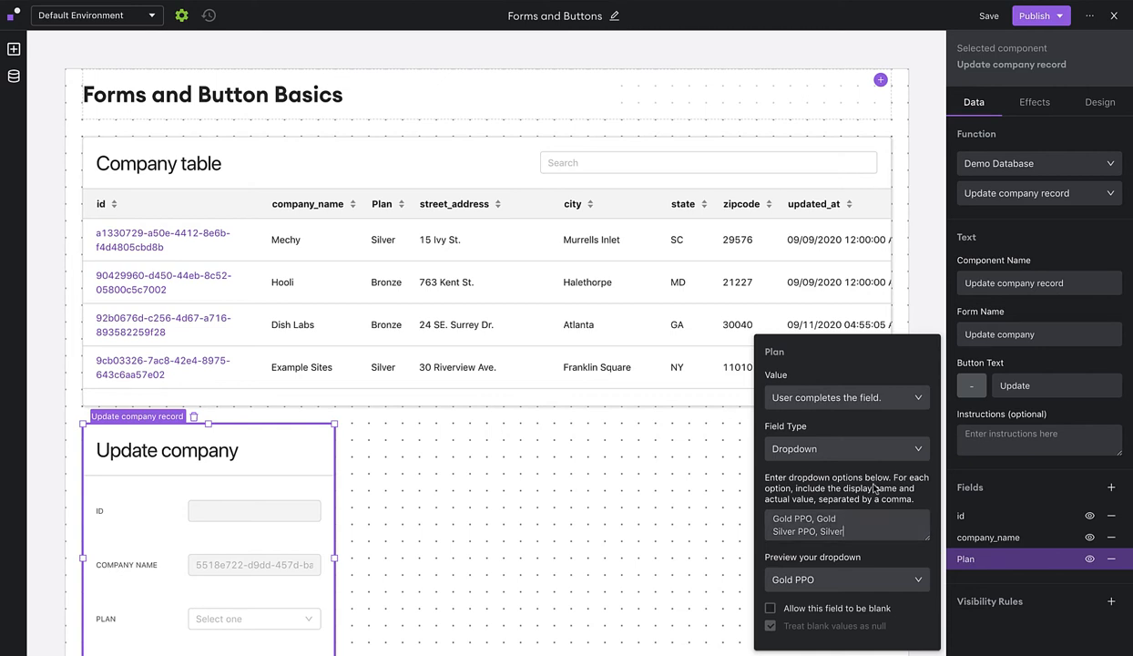
Pre-fill Plan from Company table > Selected Row > data > Plan.
{"action": "left_click", "coordinate": [886, 403]}
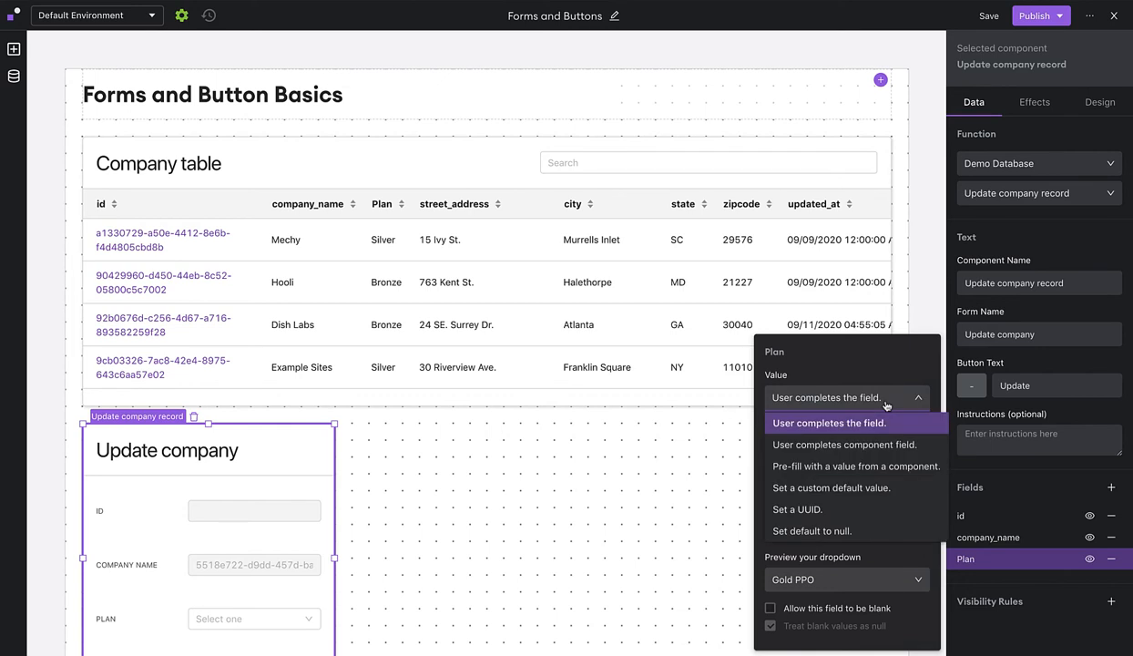
{"action": "left_click", "coordinate": [870, 468]}
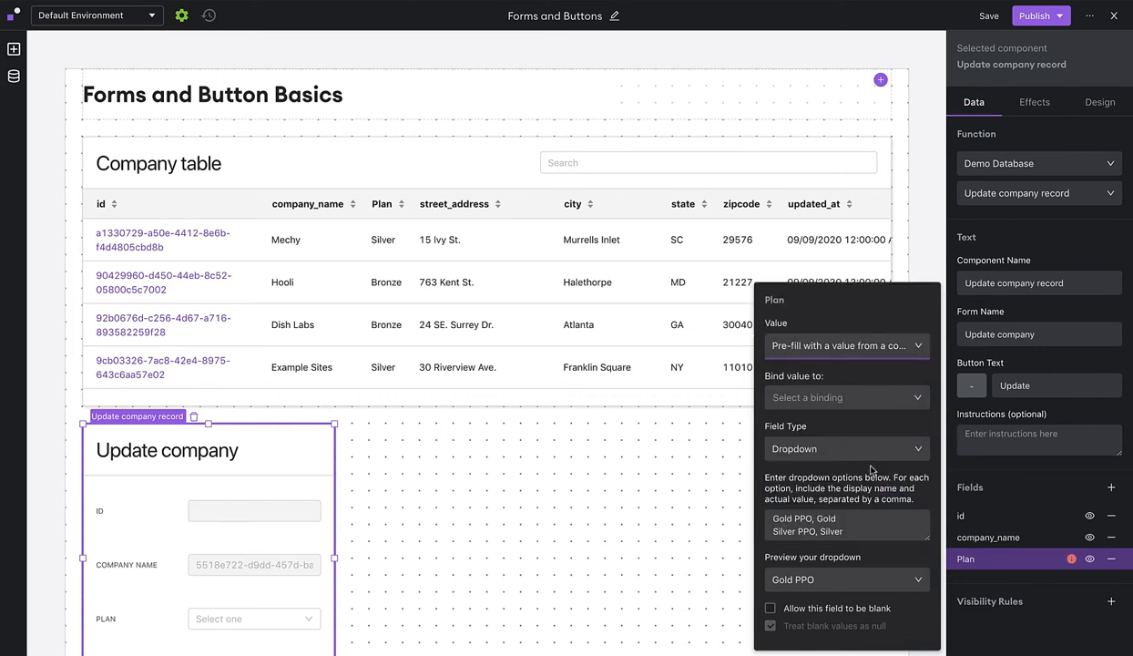
{"action": "left_click", "coordinate": [850, 401]}
{"action": "mouse_move", "coordinate": [819, 424]}
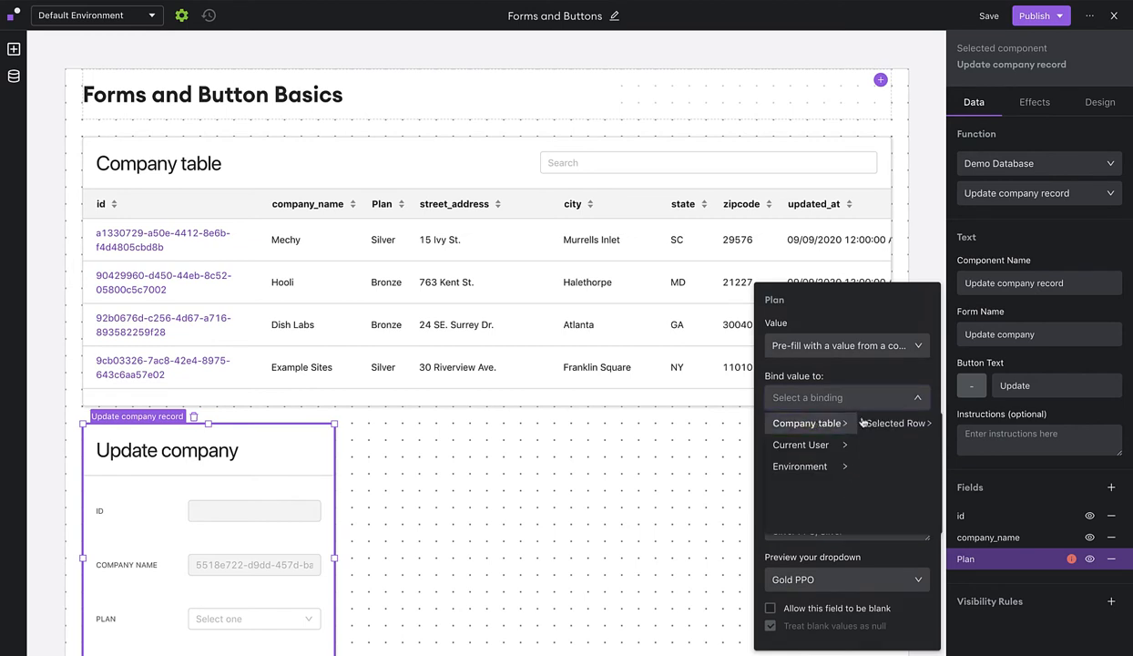
{"action": "mouse_move", "coordinate": [915, 424]}
{"action": "mouse_move", "coordinate": [966, 425]}
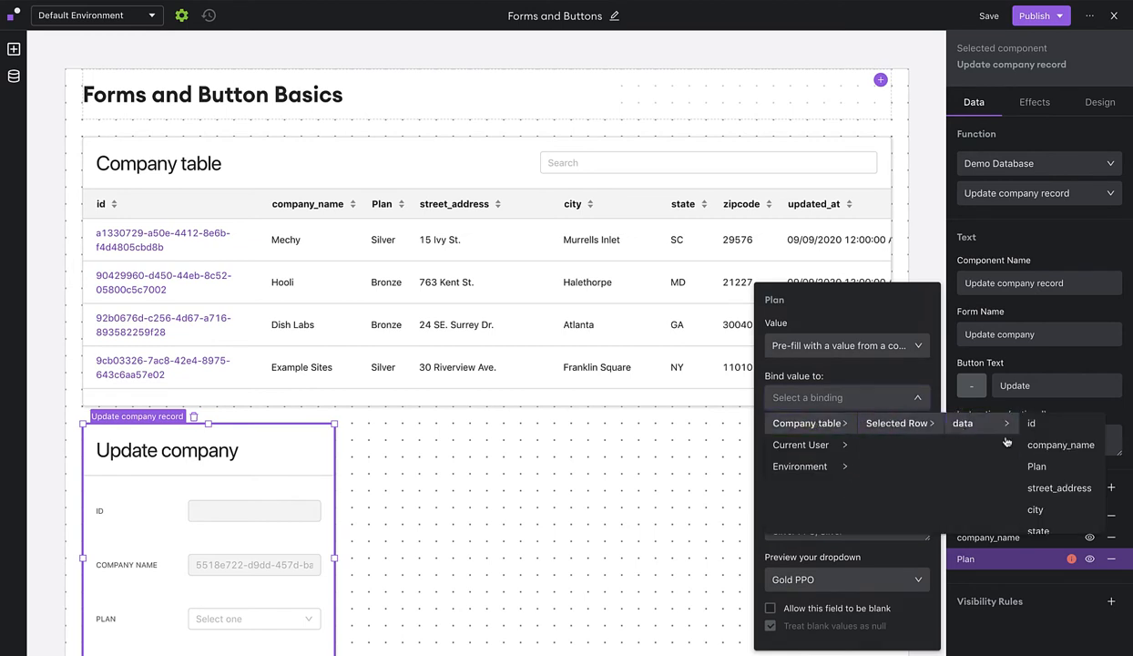
{"action": "left_click", "coordinate": [1046, 468]}
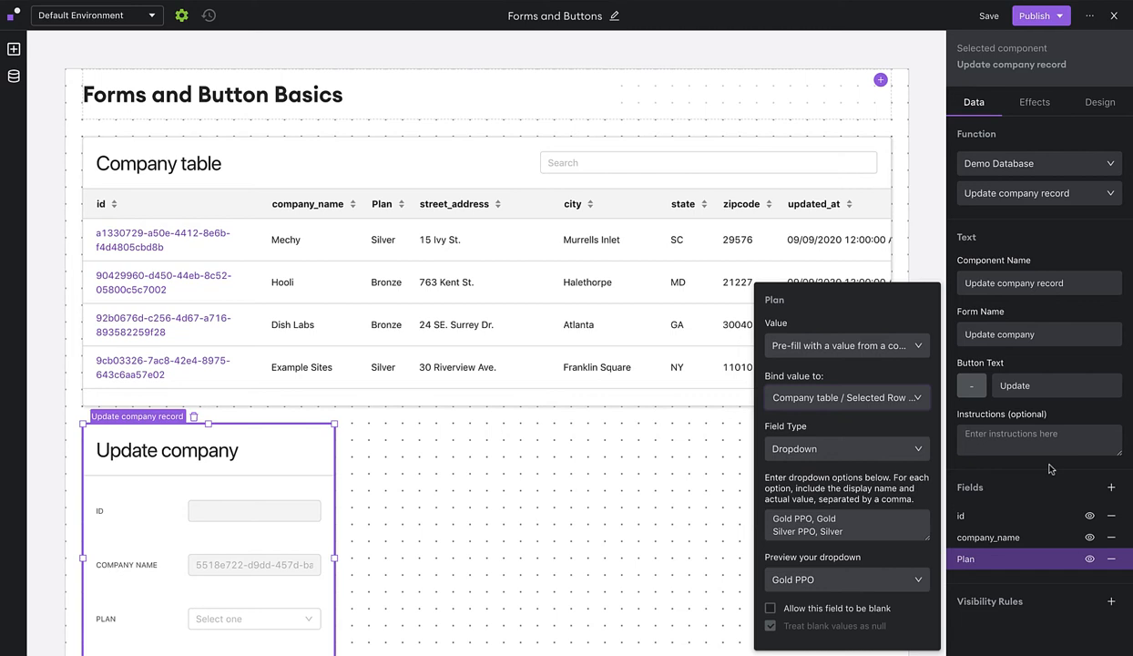
{"action": "left_click", "coordinate": [1013, 467]}
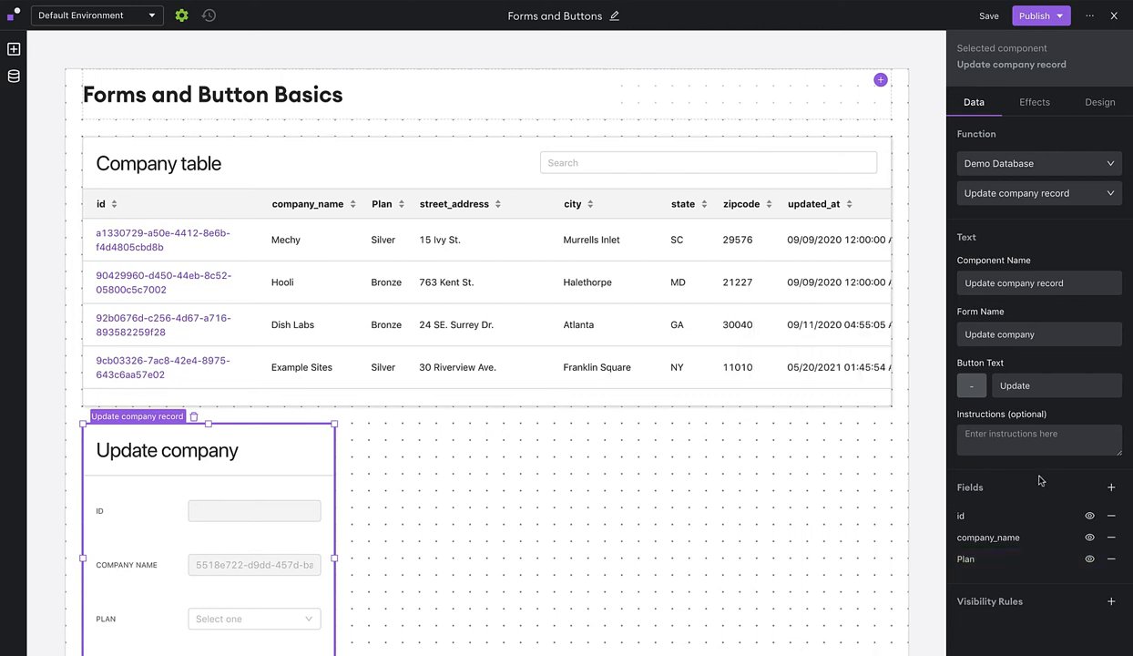
Add an updated_at field set to the submission date and time, and hide it.
{"action": "left_click", "coordinate": [1109, 491]}
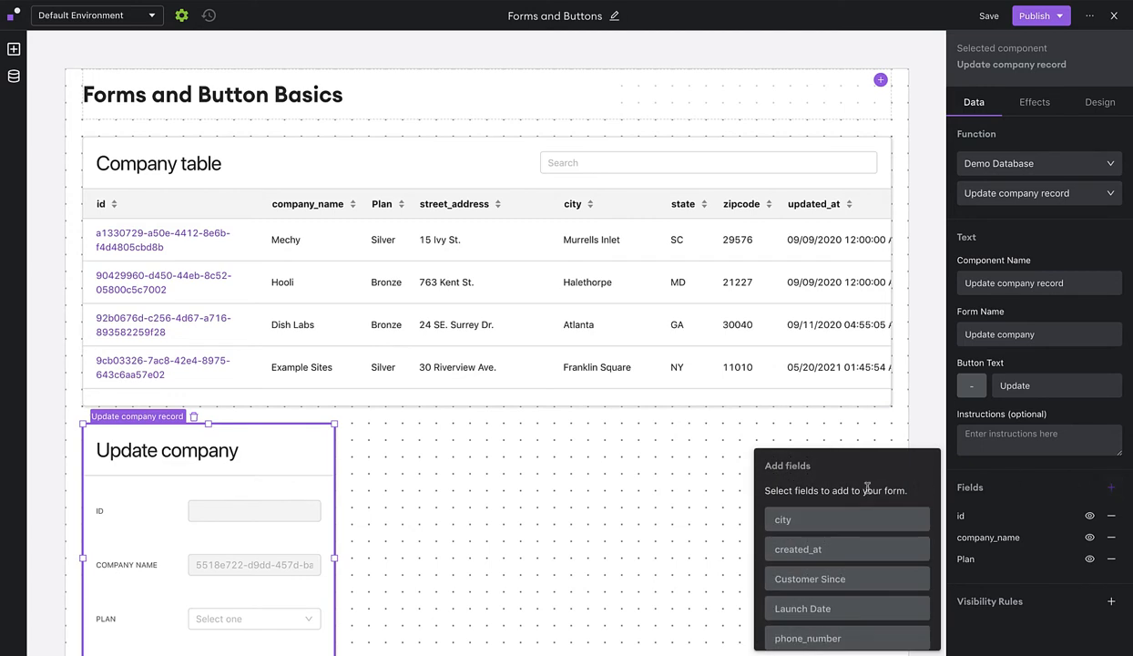
{"action": "scroll", "coordinate": [828, 496], "scroll_direction": "down", "scroll_amount": 2}
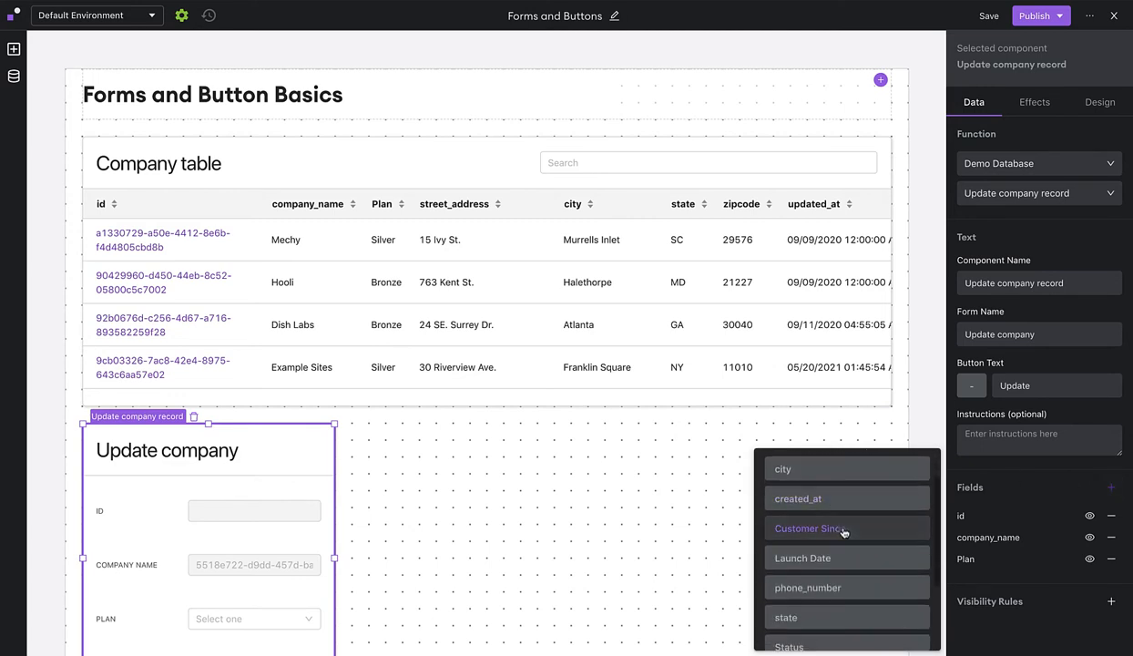
{"action": "scroll", "coordinate": [843, 574], "scroll_direction": "down", "scroll_amount": 3}
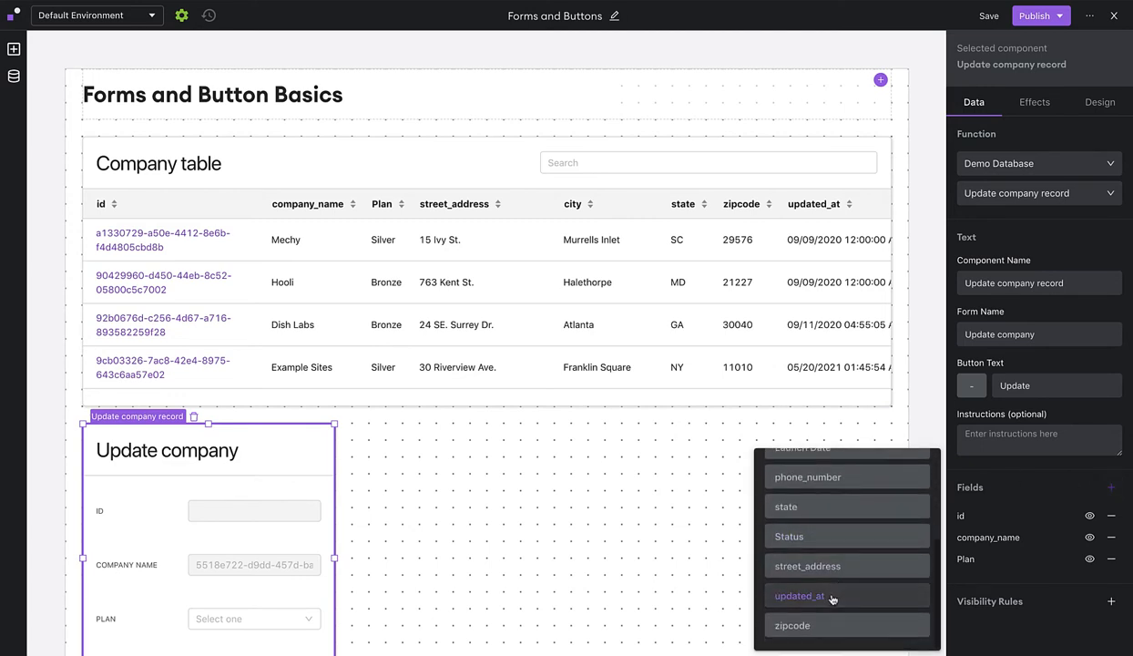
{"action": "left_click", "coordinate": [832, 596]}
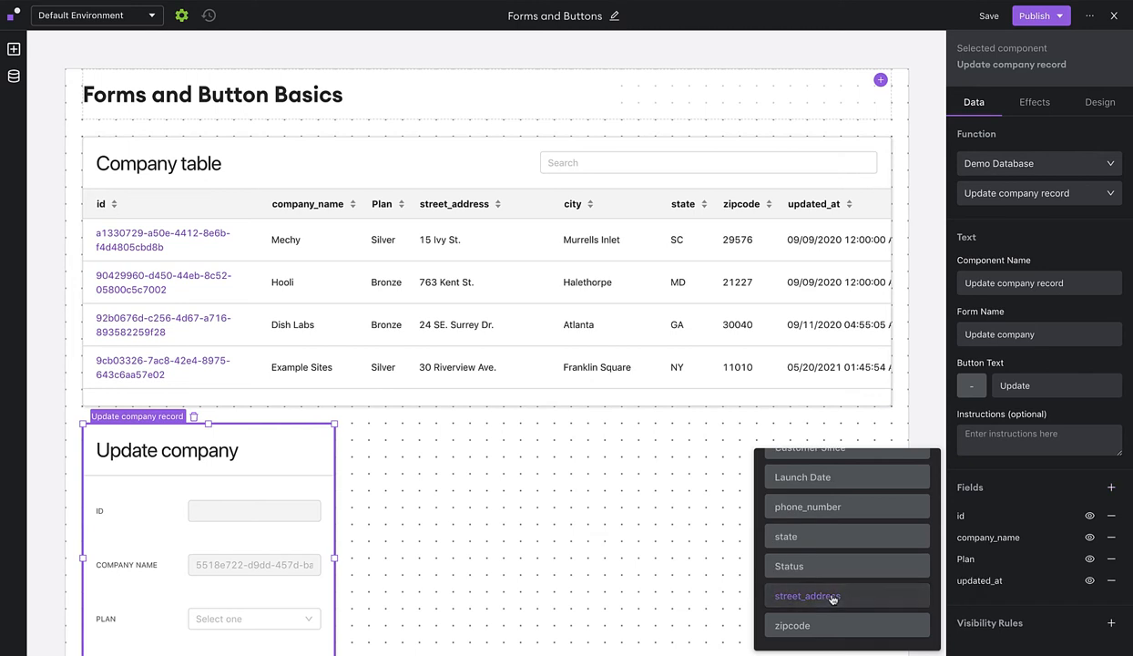
{"action": "left_click", "coordinate": [1014, 590]}
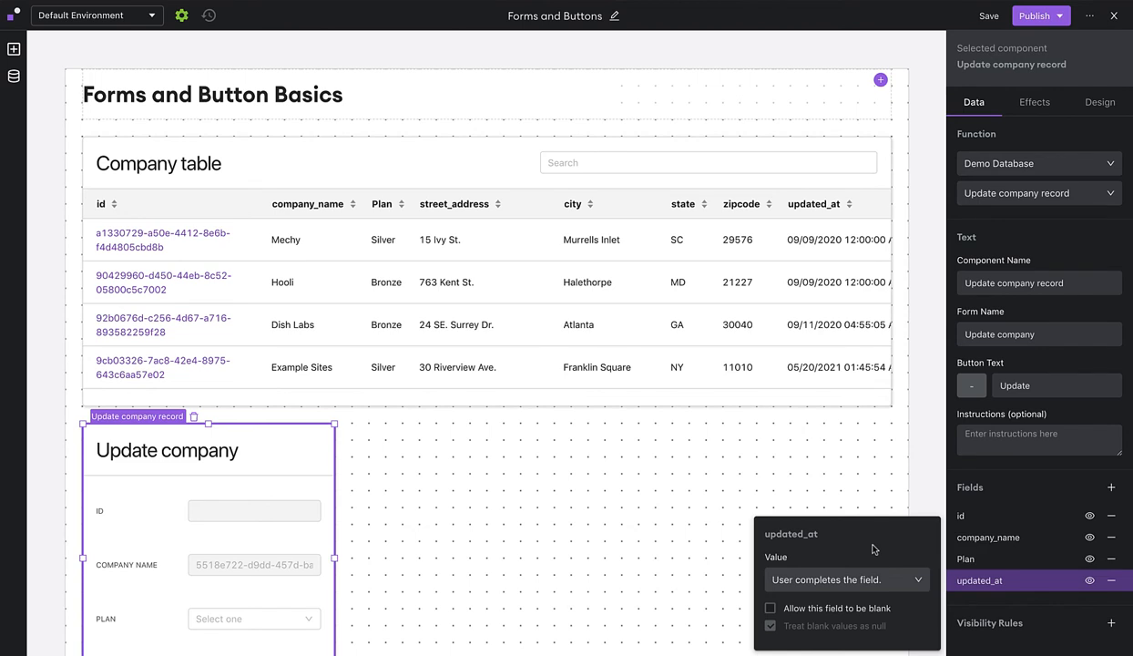
{"action": "left_click", "coordinate": [851, 577]}
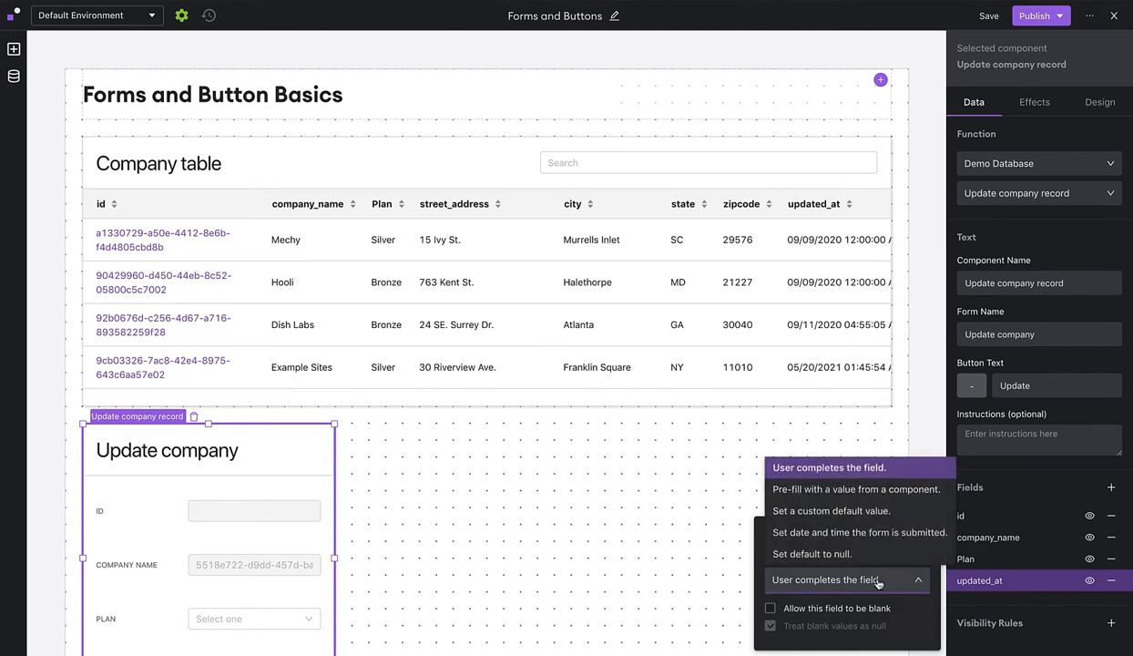
{"action": "left_click", "coordinate": [898, 539]}
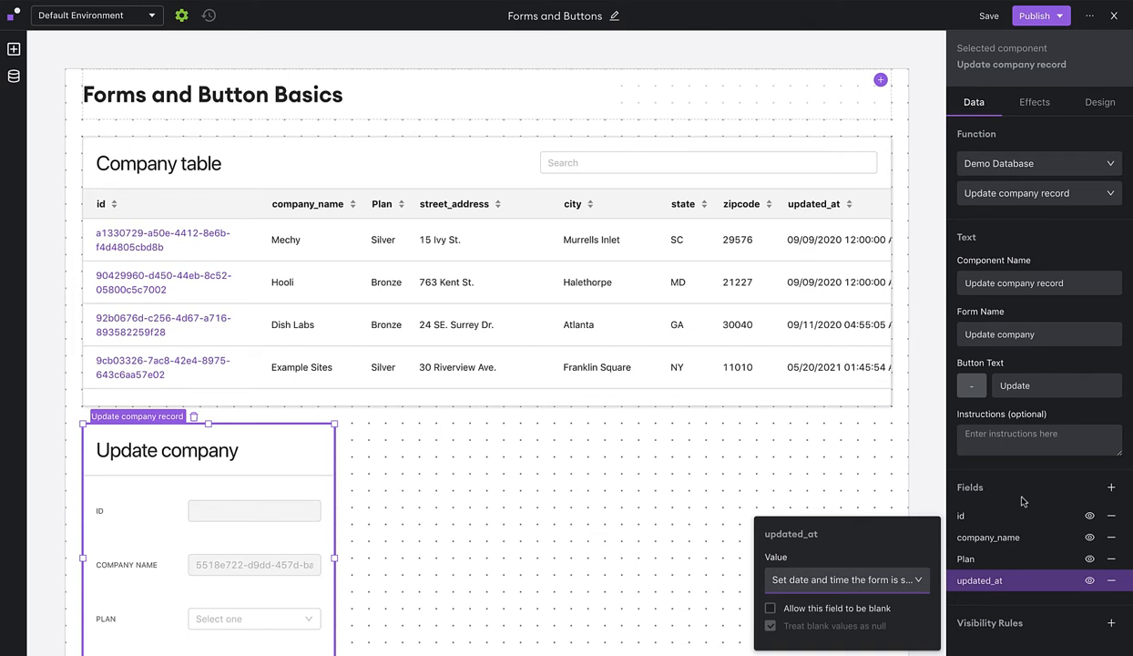
{"action": "scroll", "coordinate": [570, 532], "scroll_direction": "down", "scroll_amount": 1}
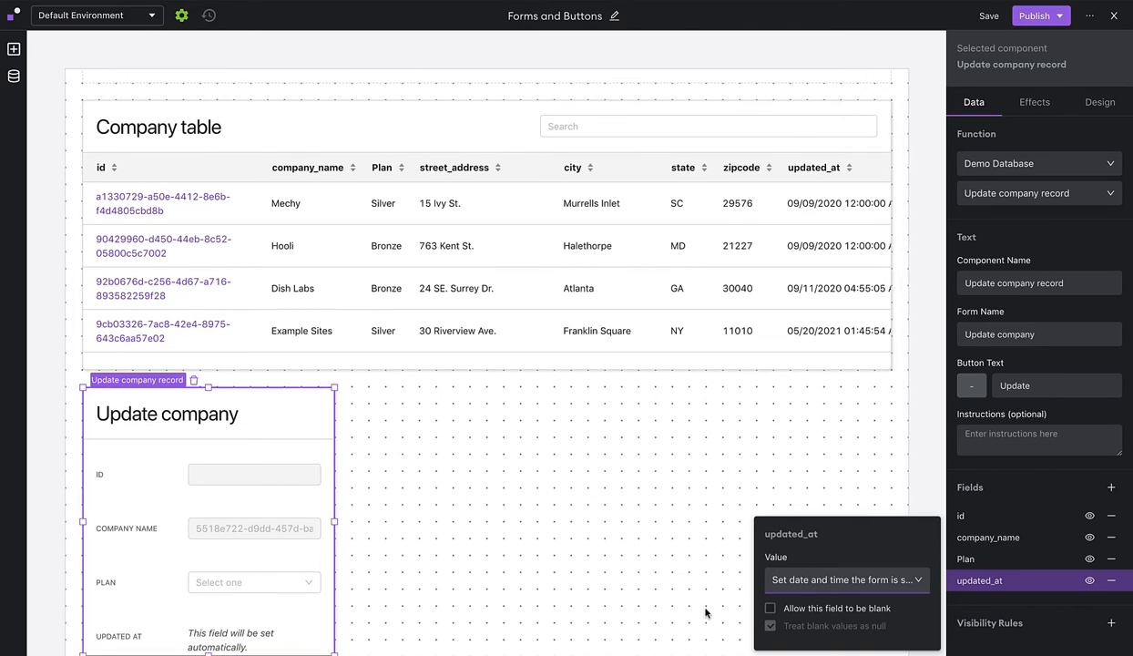
{"action": "left_click", "coordinate": [1090, 583]}
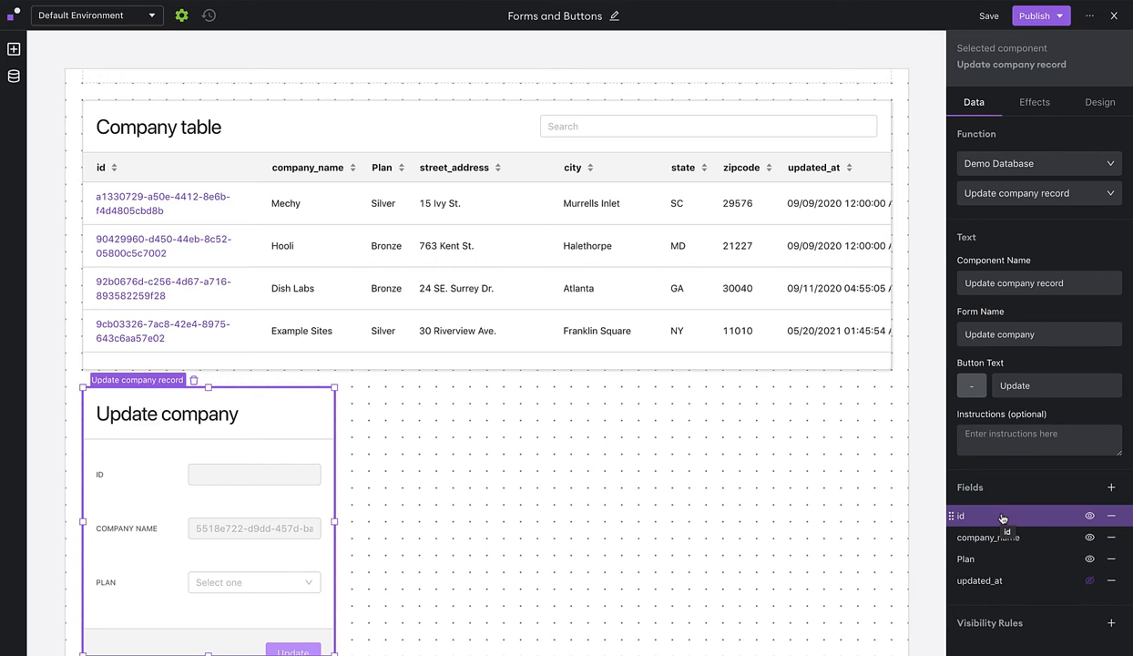
Bind the id field to Company table > Selected Row > data > id and hide it.
{"action": "left_click", "coordinate": [1002, 517]}
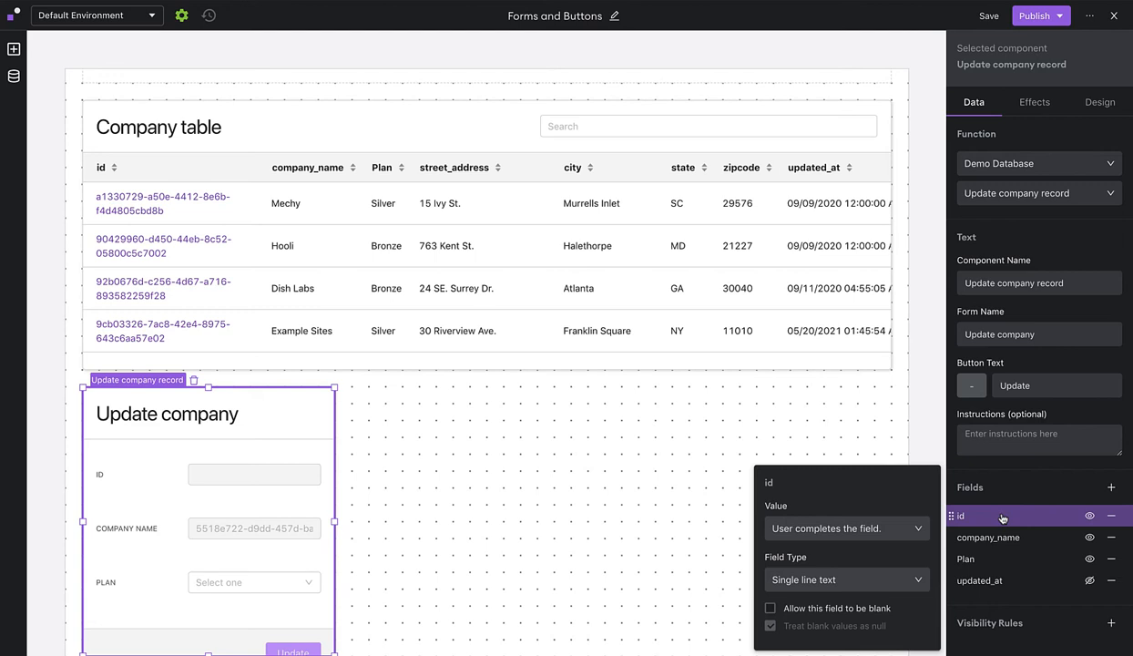
{"action": "left_click", "coordinate": [866, 525]}
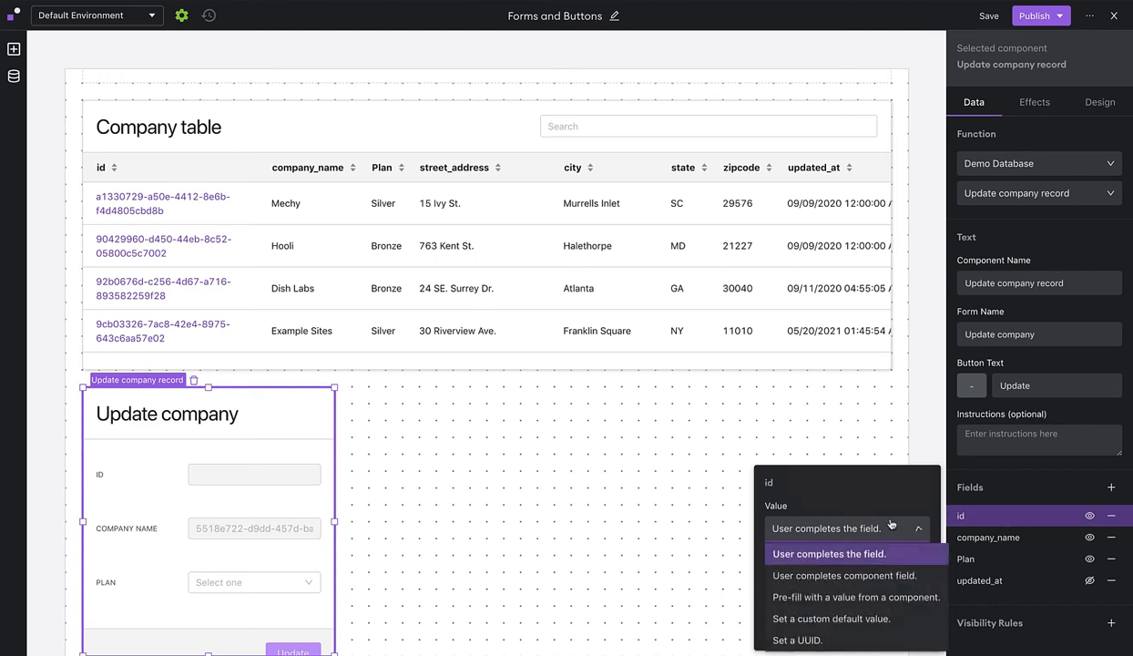
{"action": "left_click", "coordinate": [838, 598]}
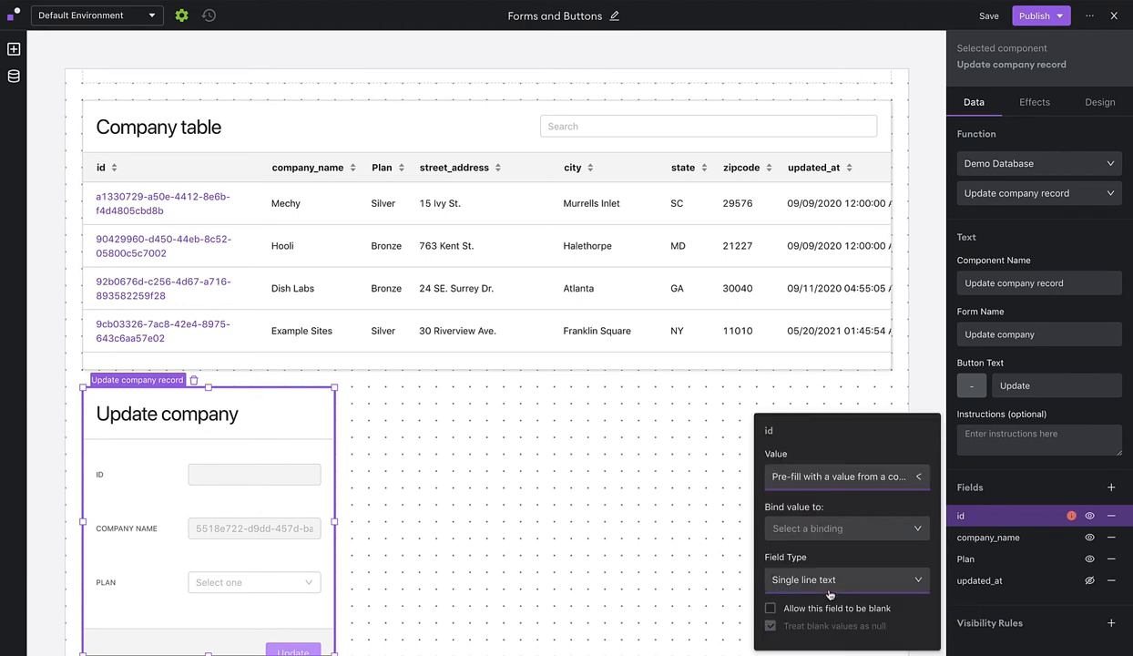
{"action": "left_click", "coordinate": [846, 529]}
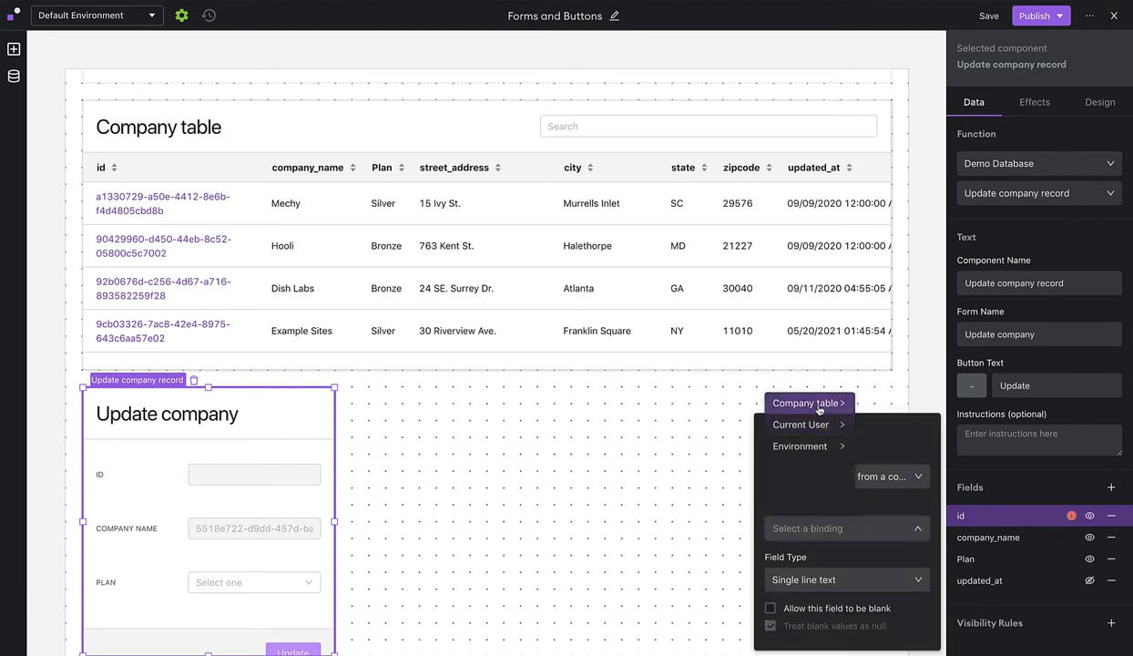
{"action": "left_click", "coordinate": [818, 408]}
{"action": "left_click", "coordinate": [897, 409]}
{"action": "left_click", "coordinate": [961, 403]}
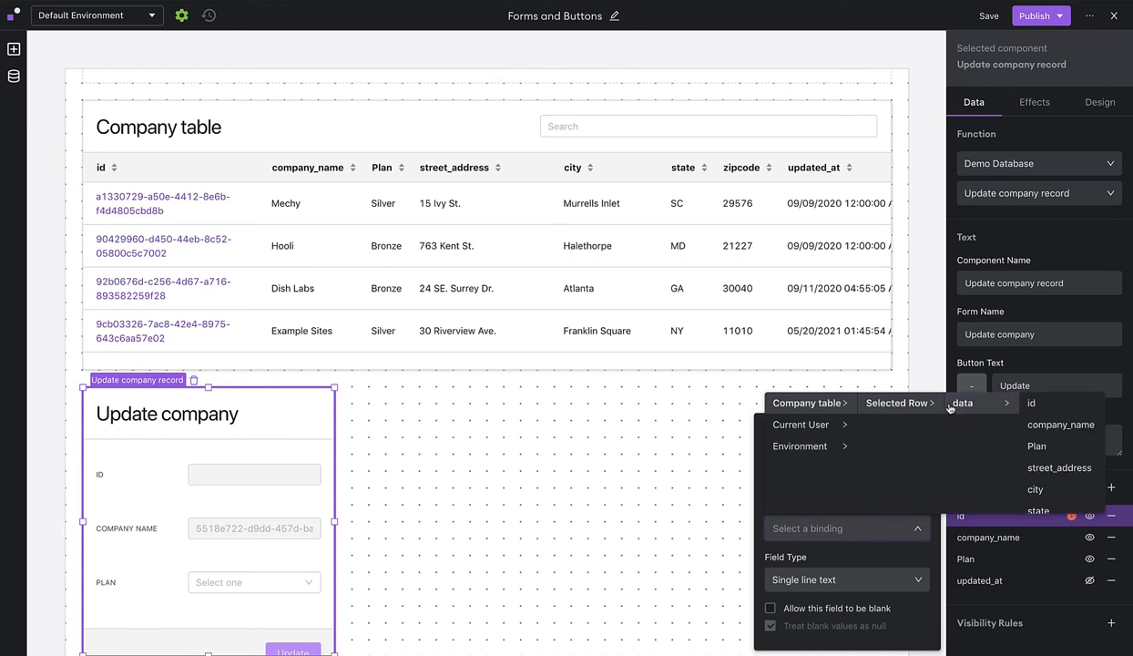
{"action": "left_click", "coordinate": [1043, 405]}
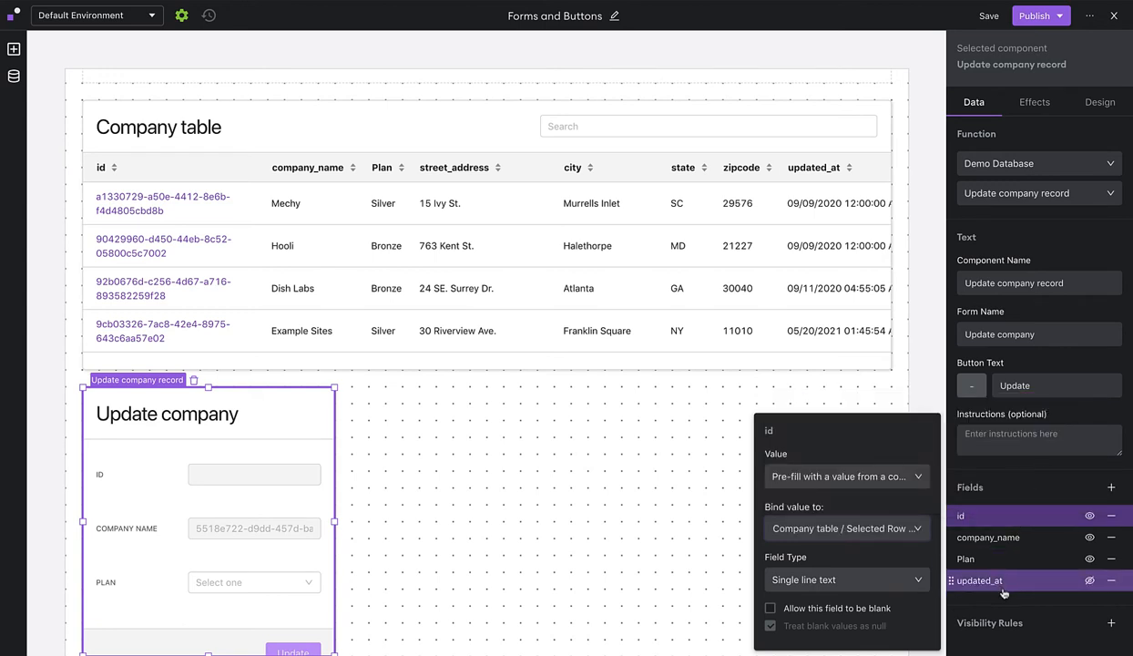
{"action": "left_click", "coordinate": [1090, 517]}
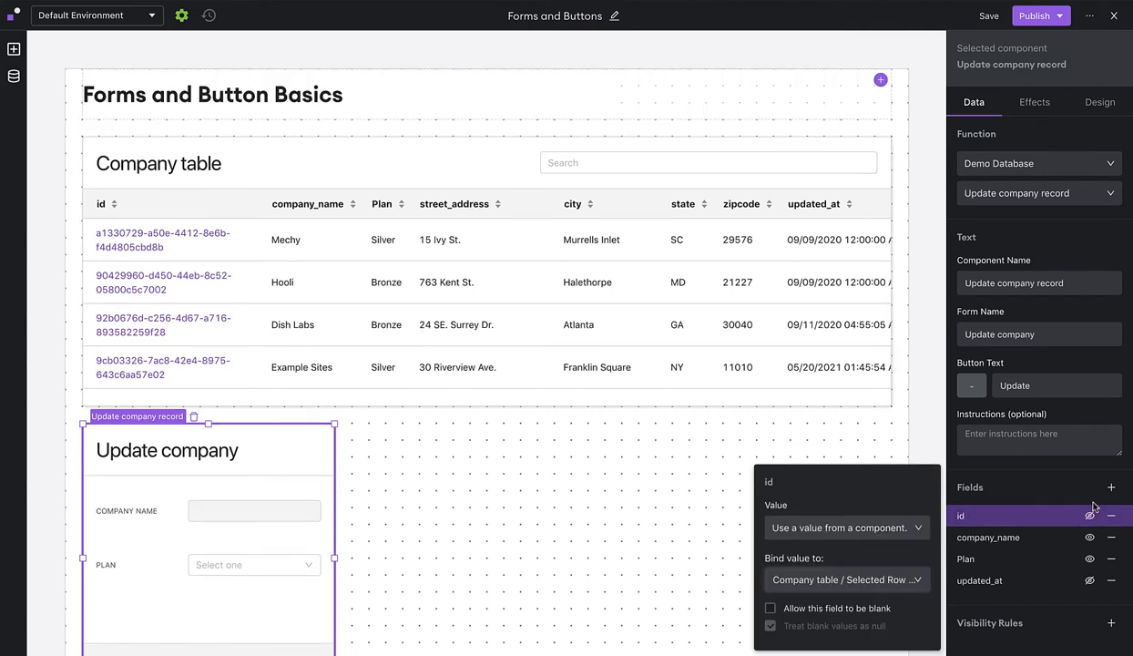
Publish the page to both environments and exit the editor.
{"action": "left_click", "coordinate": [1032, 15]}
{"action": "left_click", "coordinate": [1068, 177]}
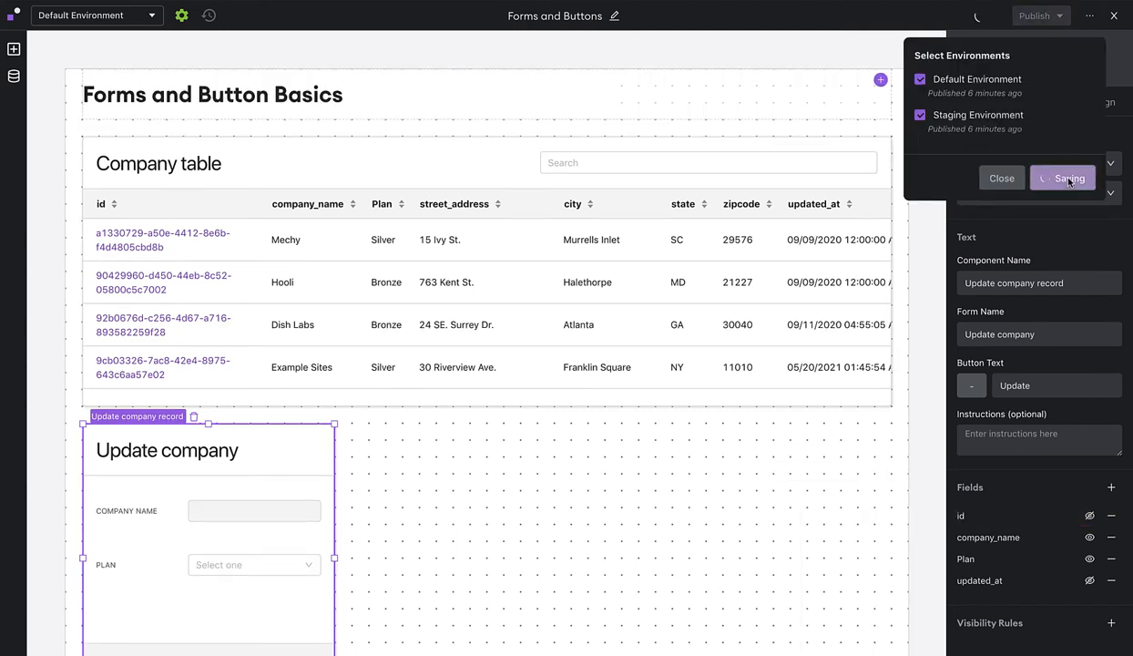
{"action": "left_click", "coordinate": [1113, 17]}
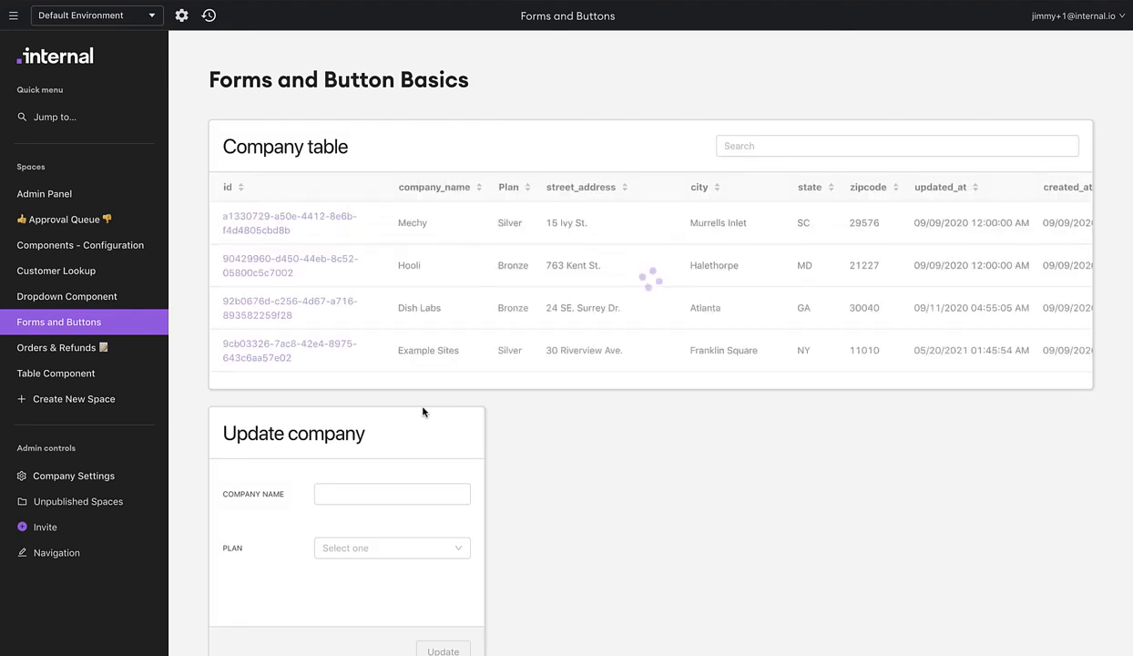
Select Dish Labs, change its plan to Gold PPO, submit Update, then resume editing.
{"action": "left_click", "coordinate": [460, 229]}
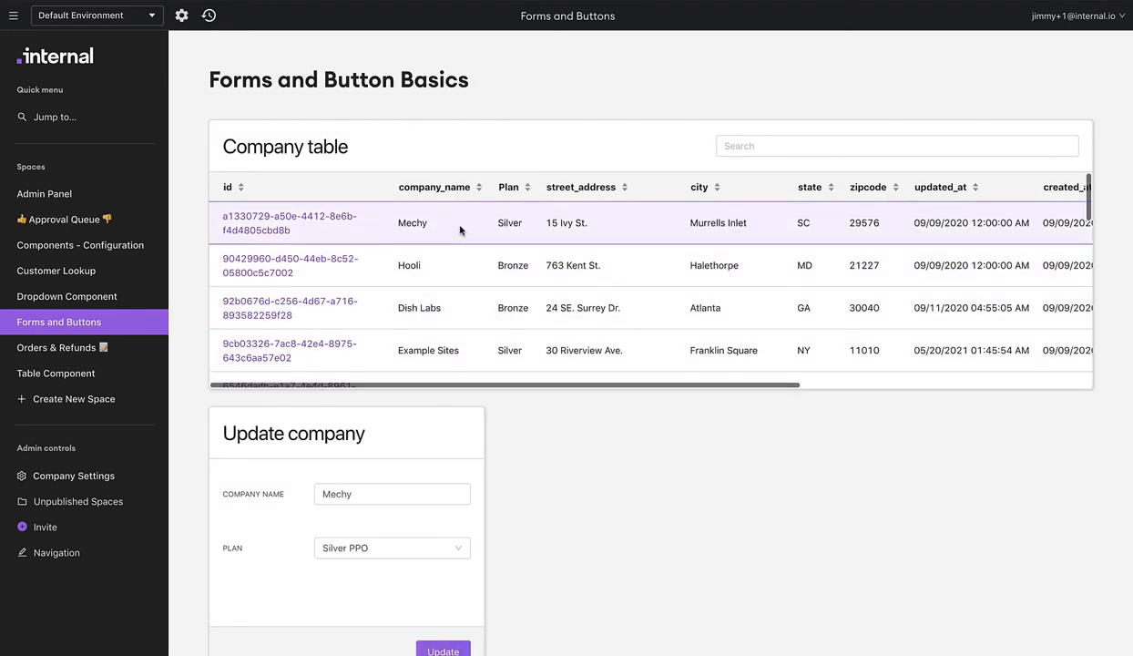
{"action": "left_click", "coordinate": [469, 271]}
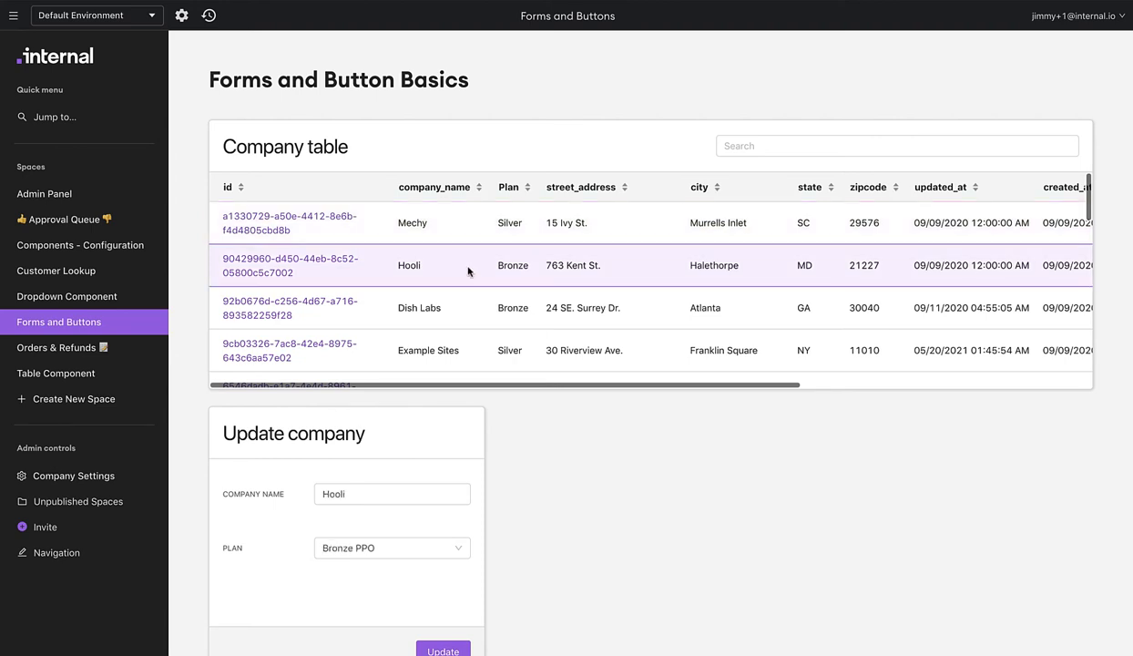
{"action": "left_click", "coordinate": [456, 311]}
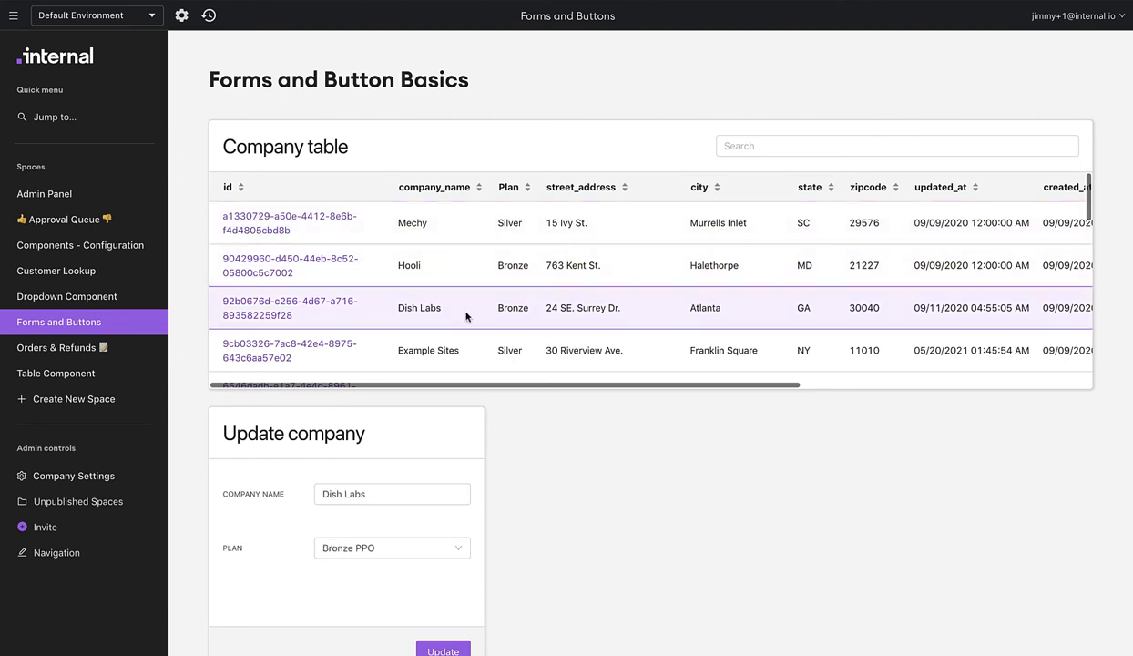
{"action": "left_click", "coordinate": [411, 493]}
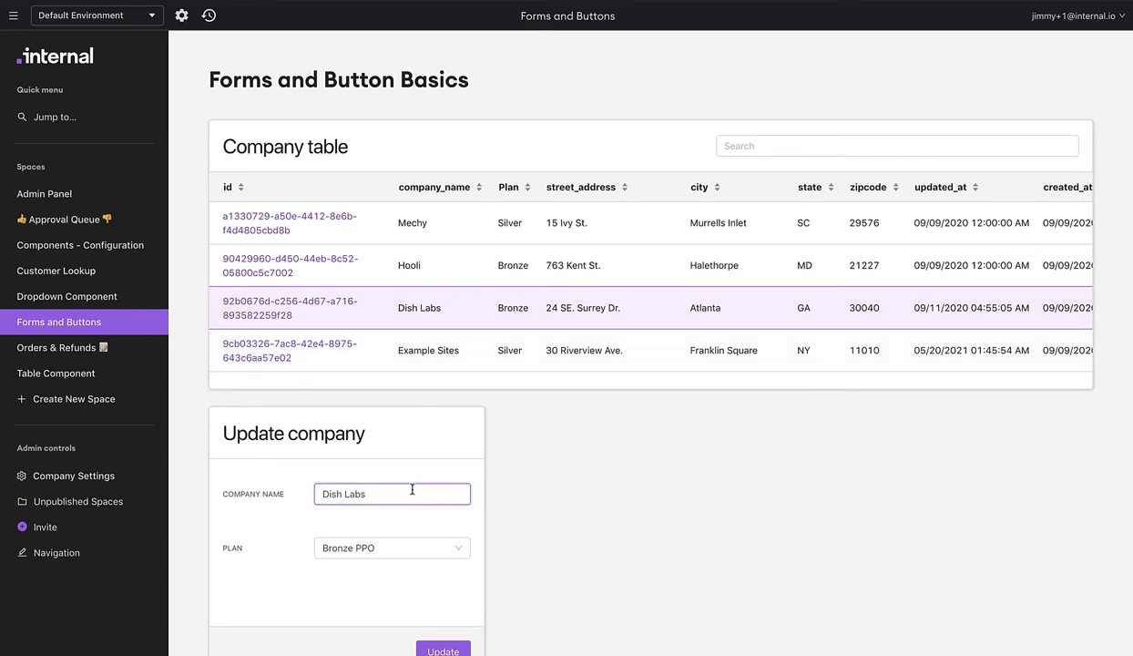
{"action": "left_click", "coordinate": [392, 545]}
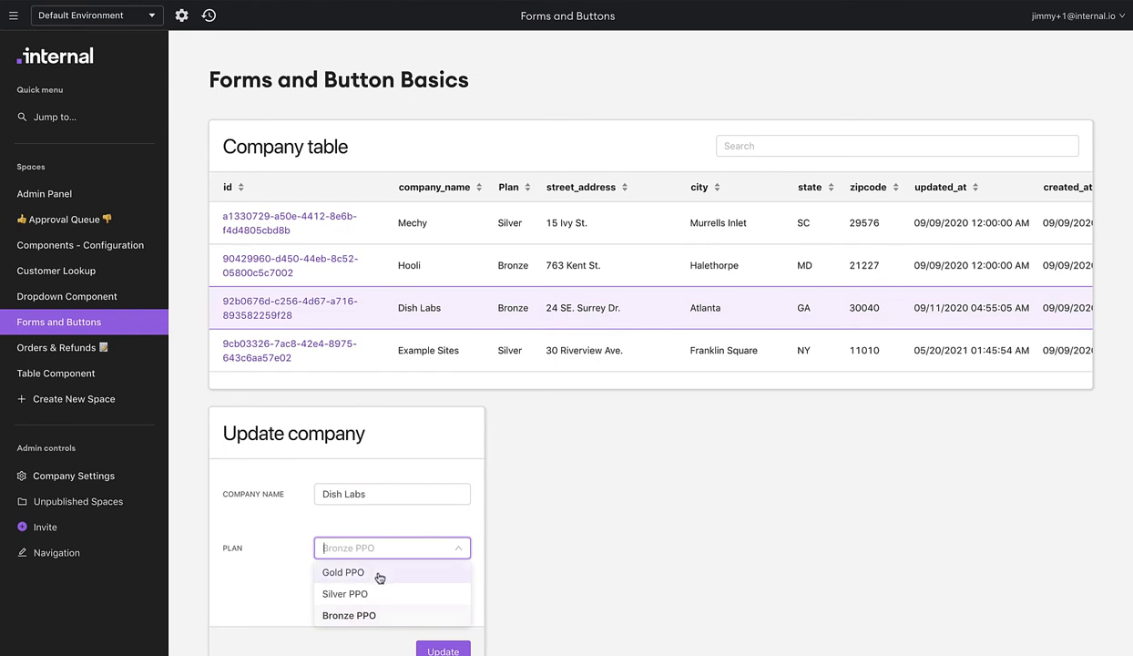
{"action": "left_click", "coordinate": [379, 578]}
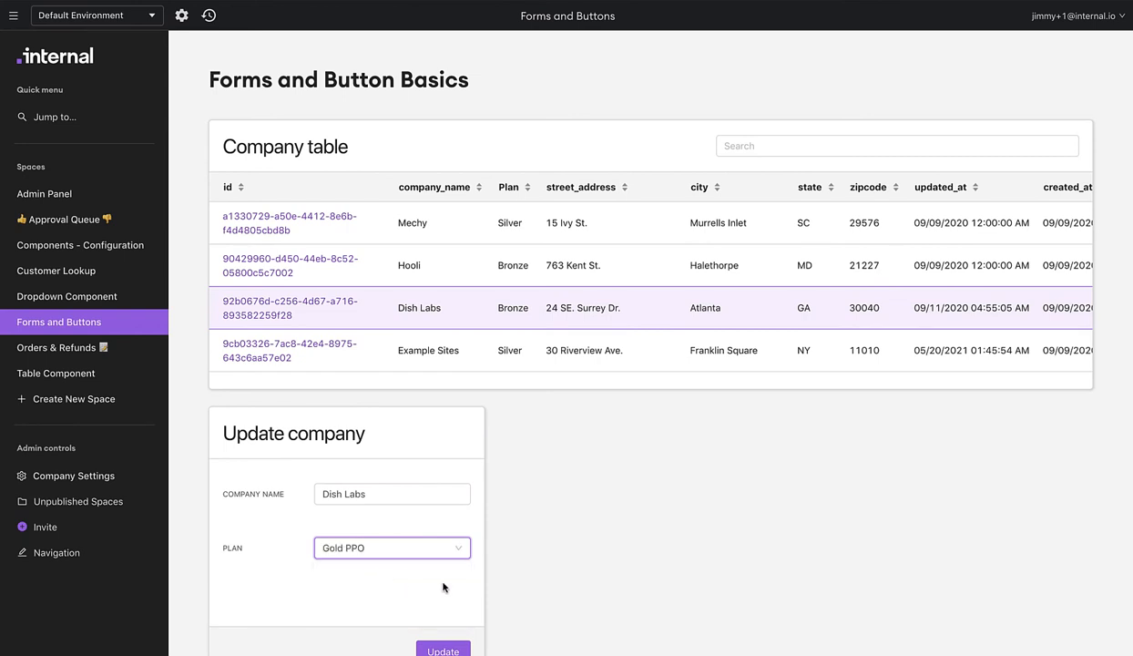
{"action": "left_click", "coordinate": [445, 649]}
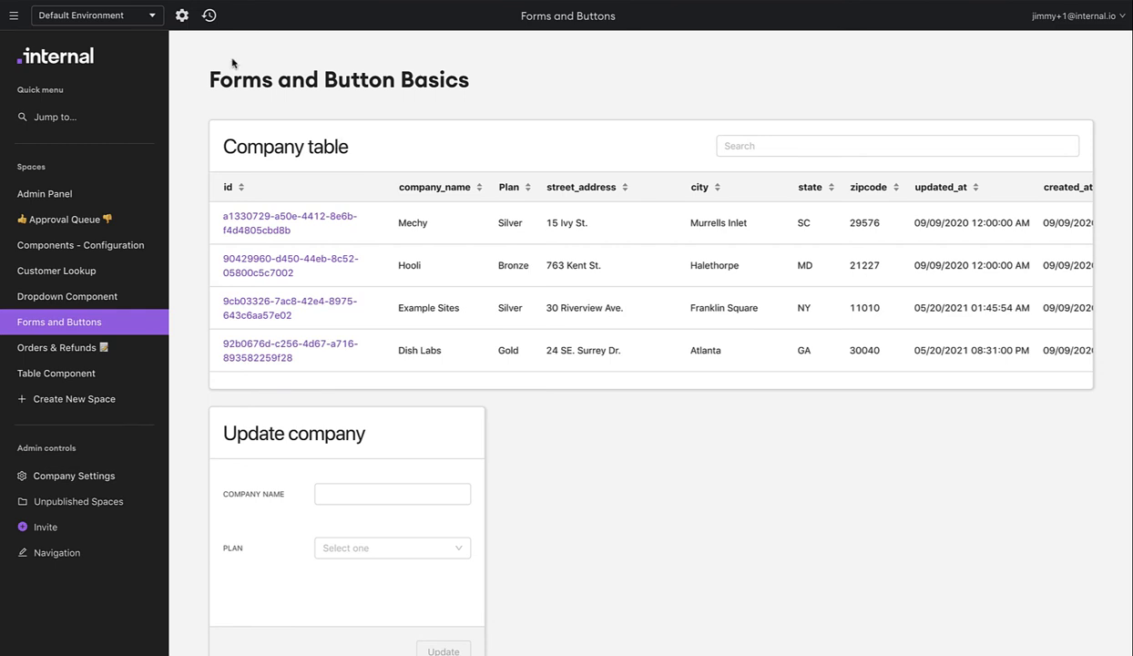
{"action": "left_click", "coordinate": [181, 16]}
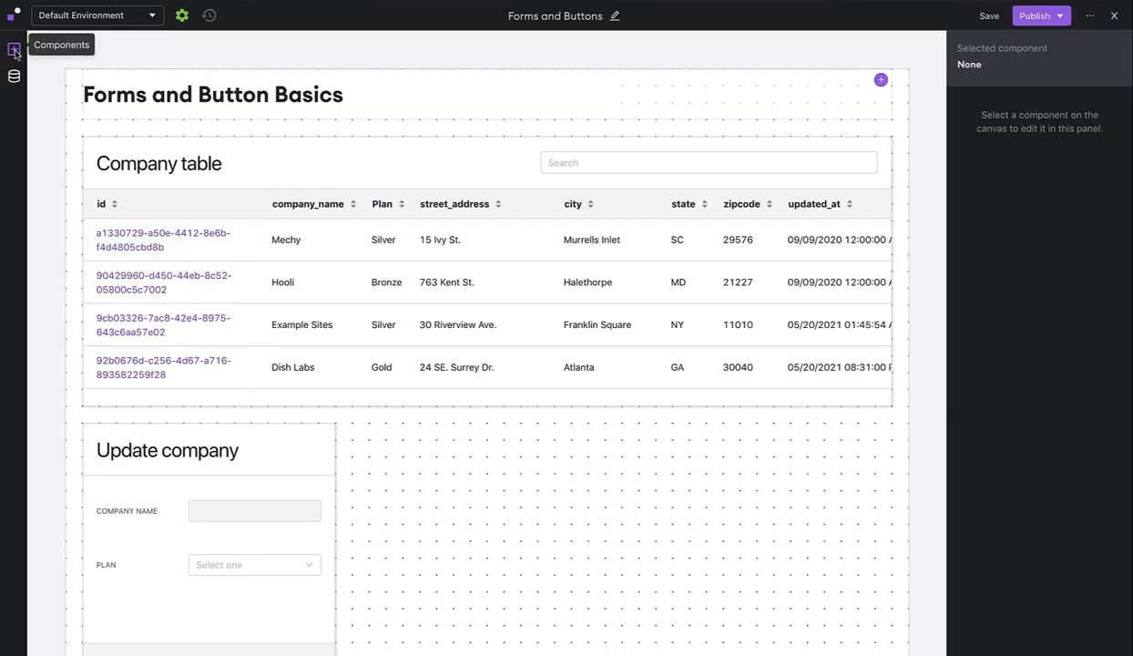
Place a new button beside the Update company form, running Demo Database's Update company record function.
{"action": "left_click", "coordinate": [15, 50]}
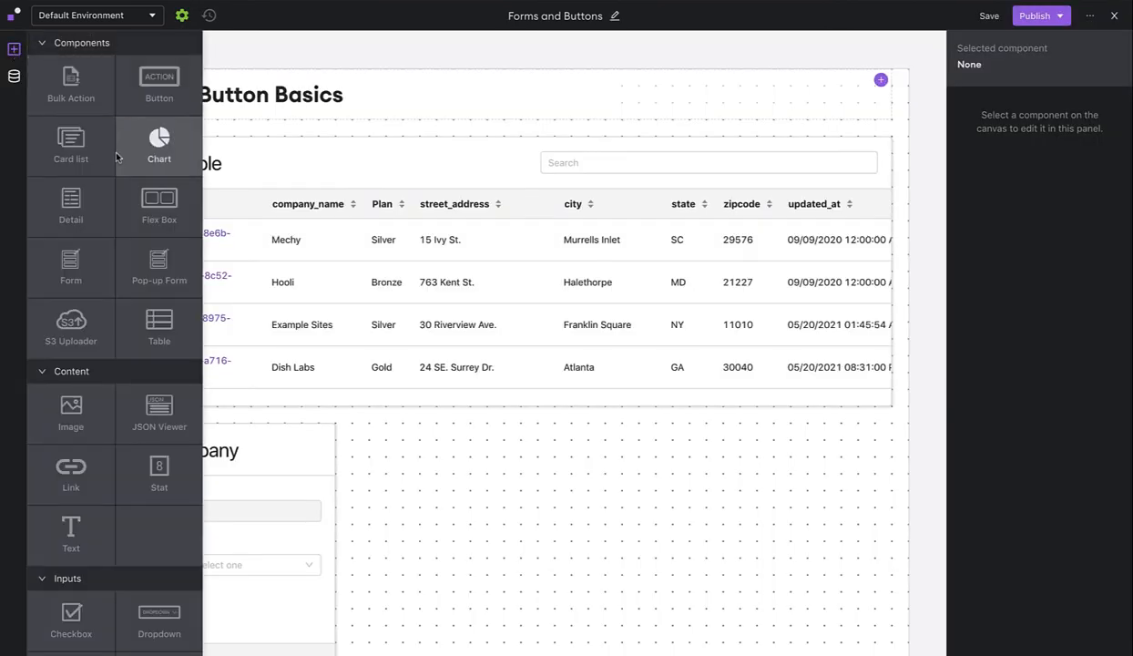
{"action": "left_click_drag", "start_coordinate": [156, 88], "coordinate": [384, 445]}
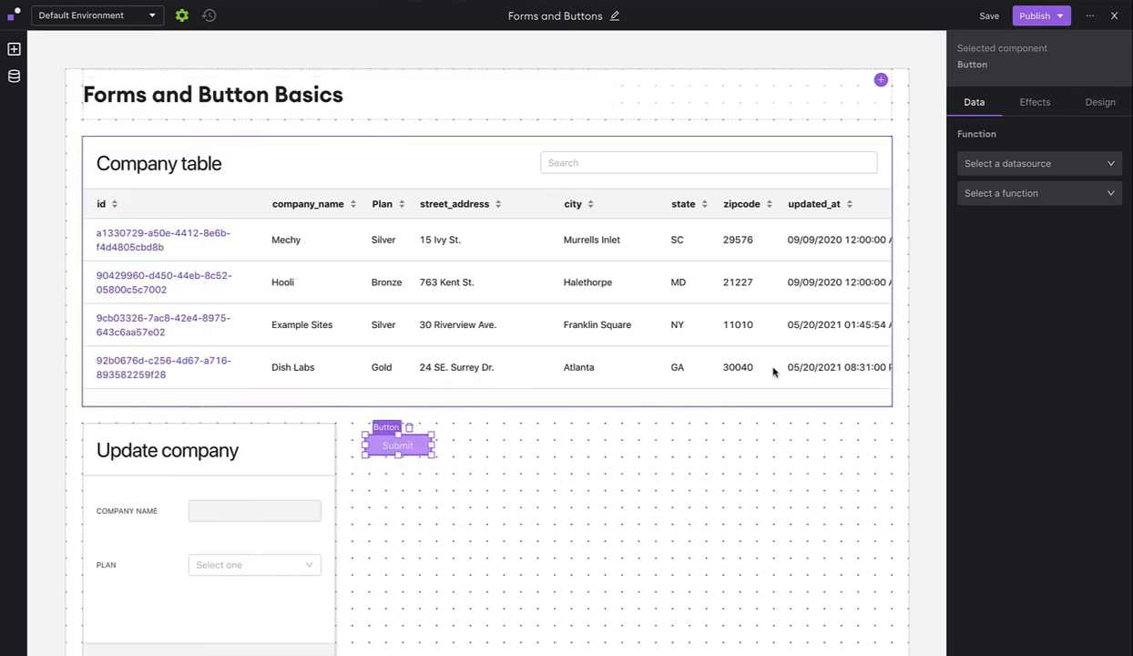
{"action": "left_click", "coordinate": [1013, 166]}
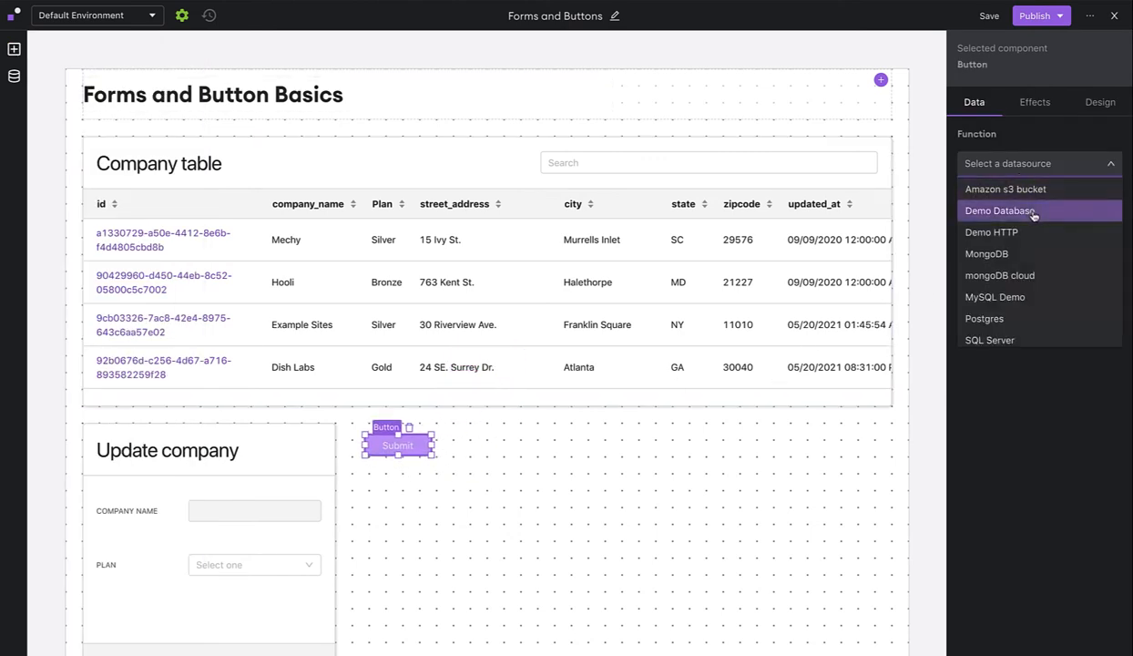
{"action": "left_click", "coordinate": [1030, 211]}
{"action": "left_click", "coordinate": [1030, 194]}
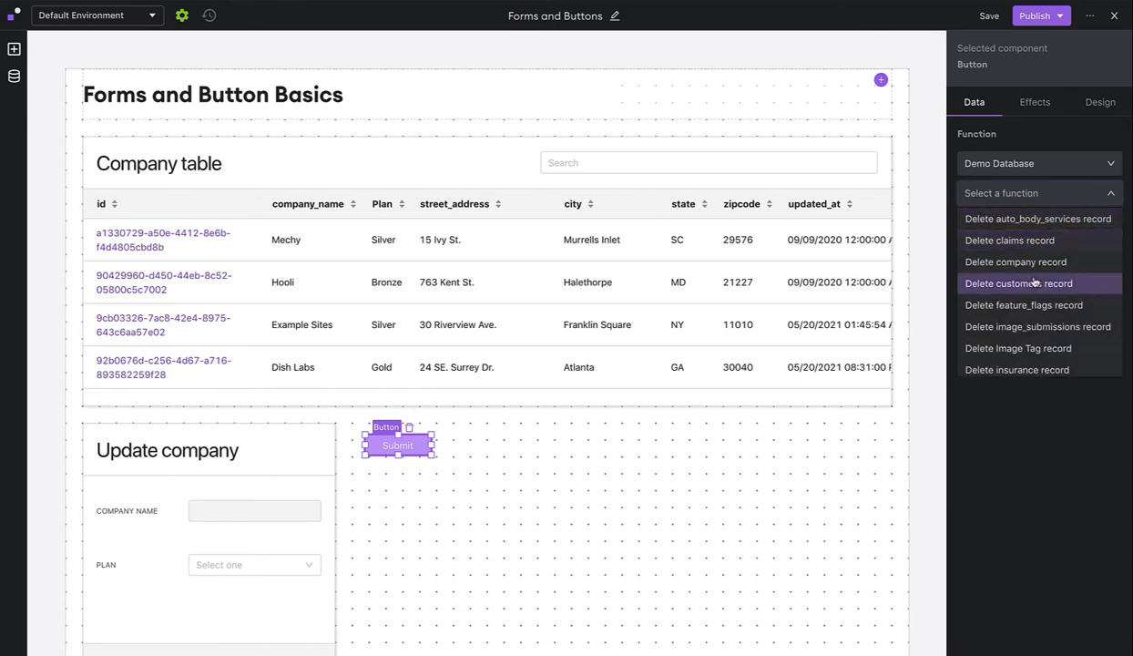
{"action": "scroll", "coordinate": [1035, 282], "scroll_direction": "down", "scroll_amount": 10}
{"action": "scroll", "coordinate": [1034, 281], "scroll_direction": "down", "scroll_amount": 6}
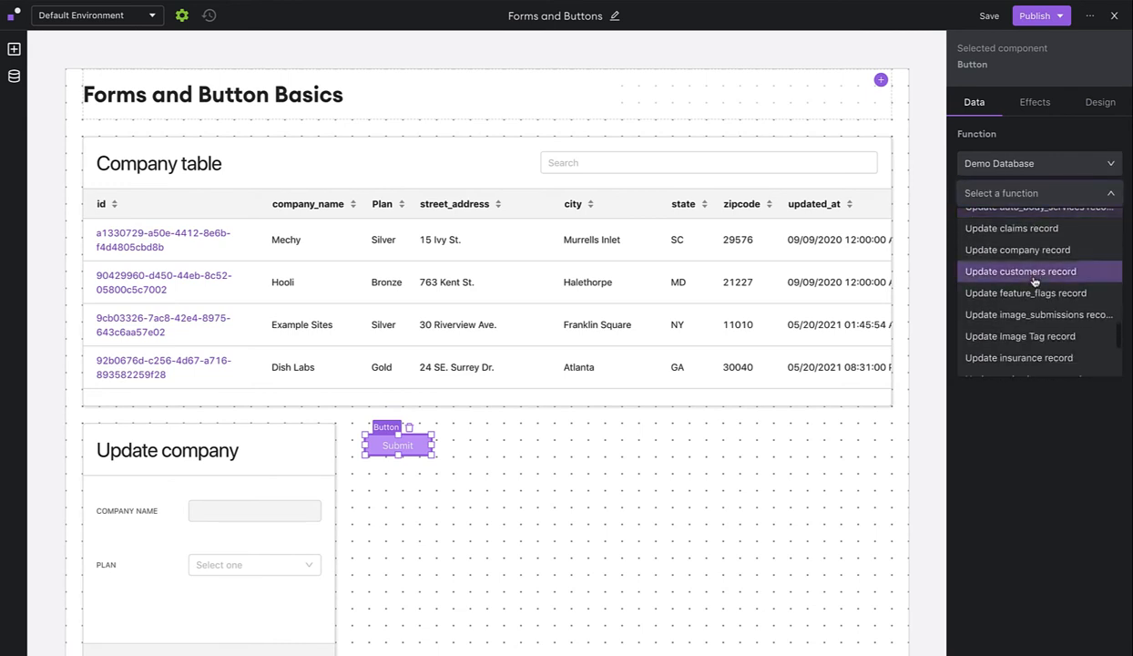
{"action": "scroll", "coordinate": [1034, 282], "scroll_direction": "up", "scroll_amount": 6}
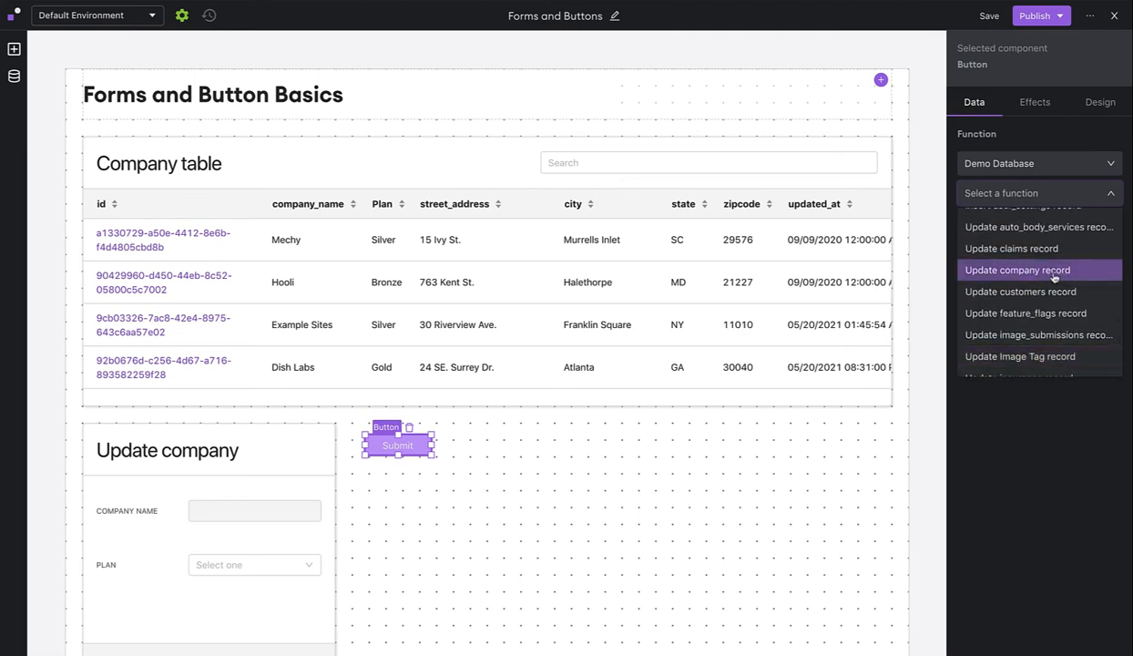
{"action": "left_click", "coordinate": [1054, 270]}
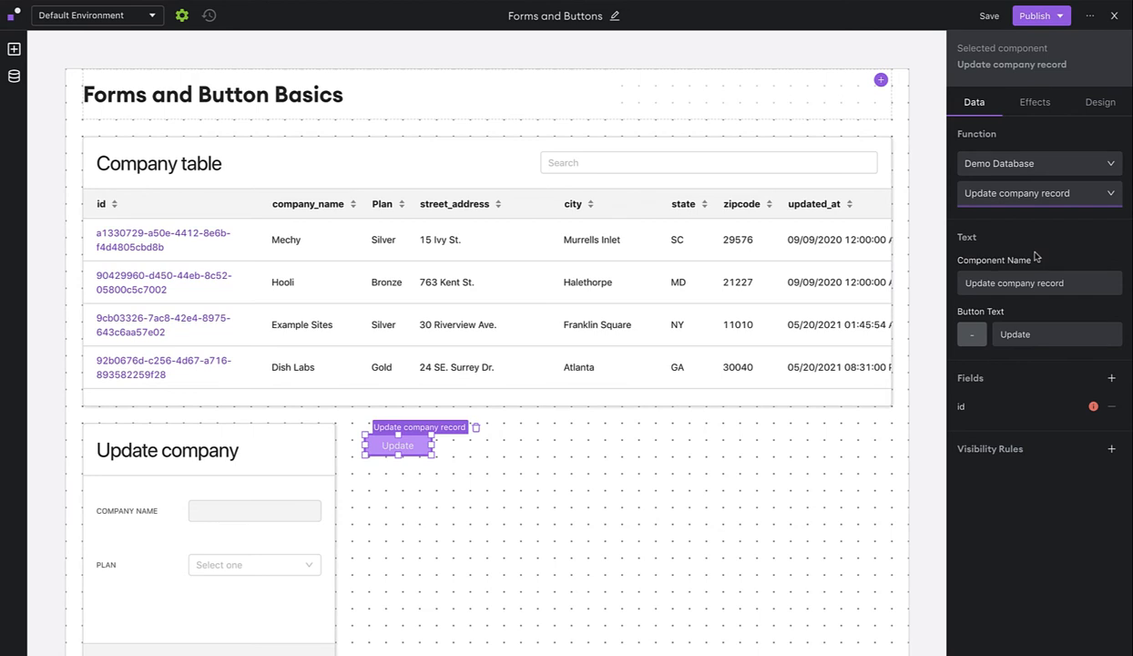
{"action": "left_click", "coordinate": [1003, 408]}
Bind the button's id field to Company table > Selected Row > data > id.
{"action": "left_click", "coordinate": [898, 460]}
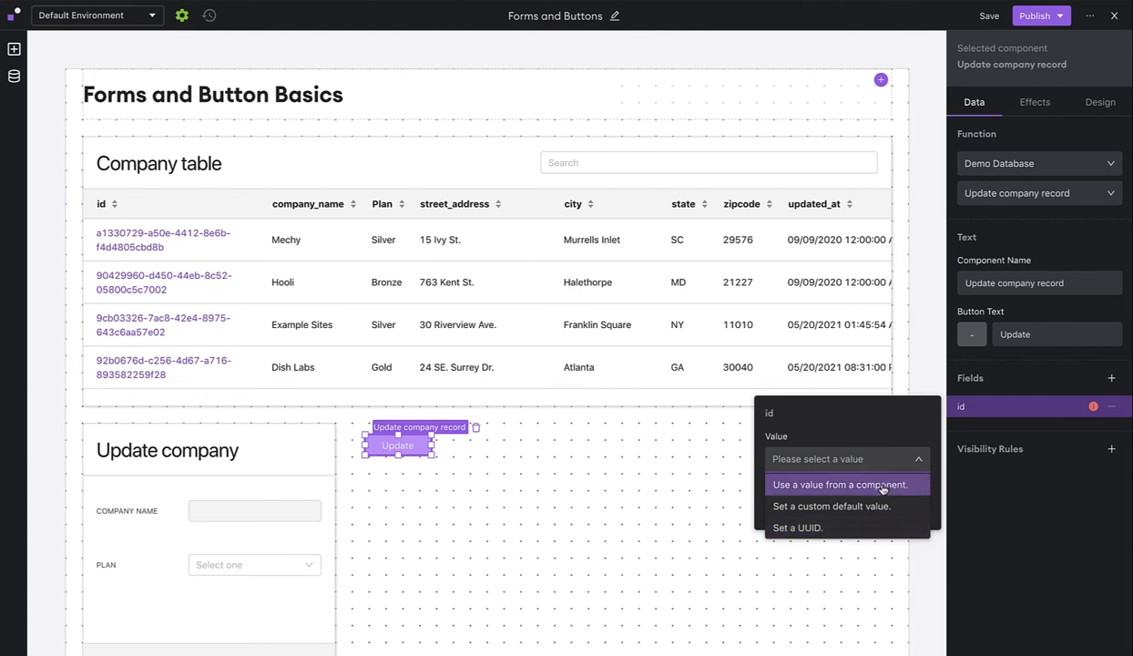
{"action": "left_click", "coordinate": [882, 487]}
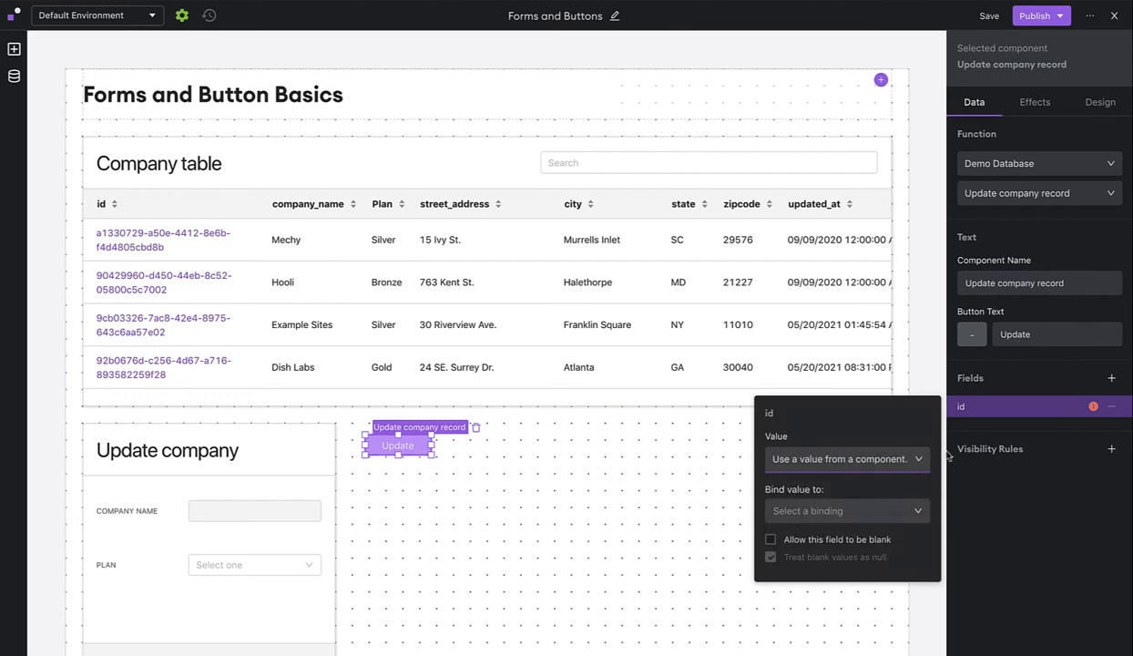
{"action": "left_click", "coordinate": [858, 523]}
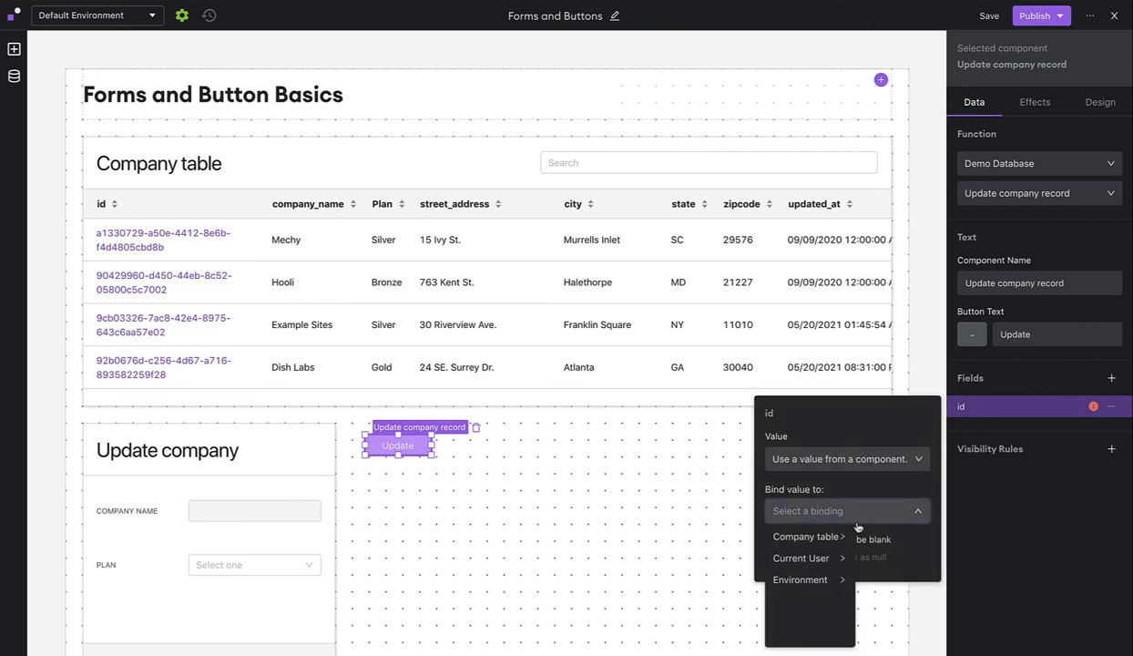
{"action": "left_click", "coordinate": [829, 539]}
{"action": "left_click", "coordinate": [893, 538]}
{"action": "left_click", "coordinate": [963, 540]}
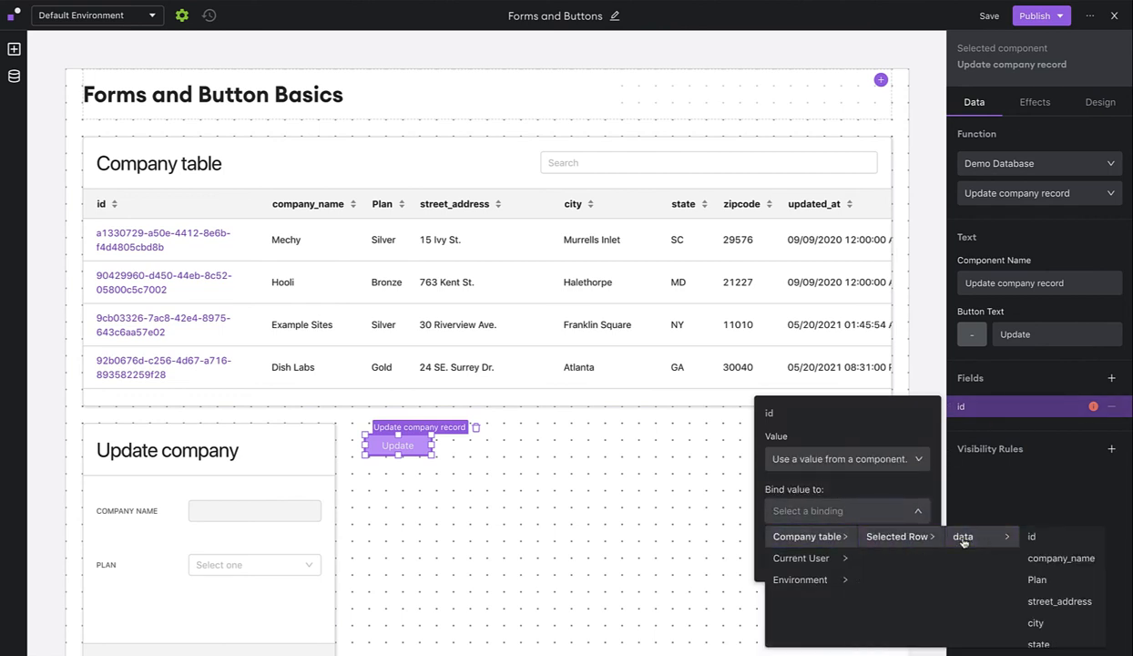
{"action": "left_click", "coordinate": [1030, 537]}
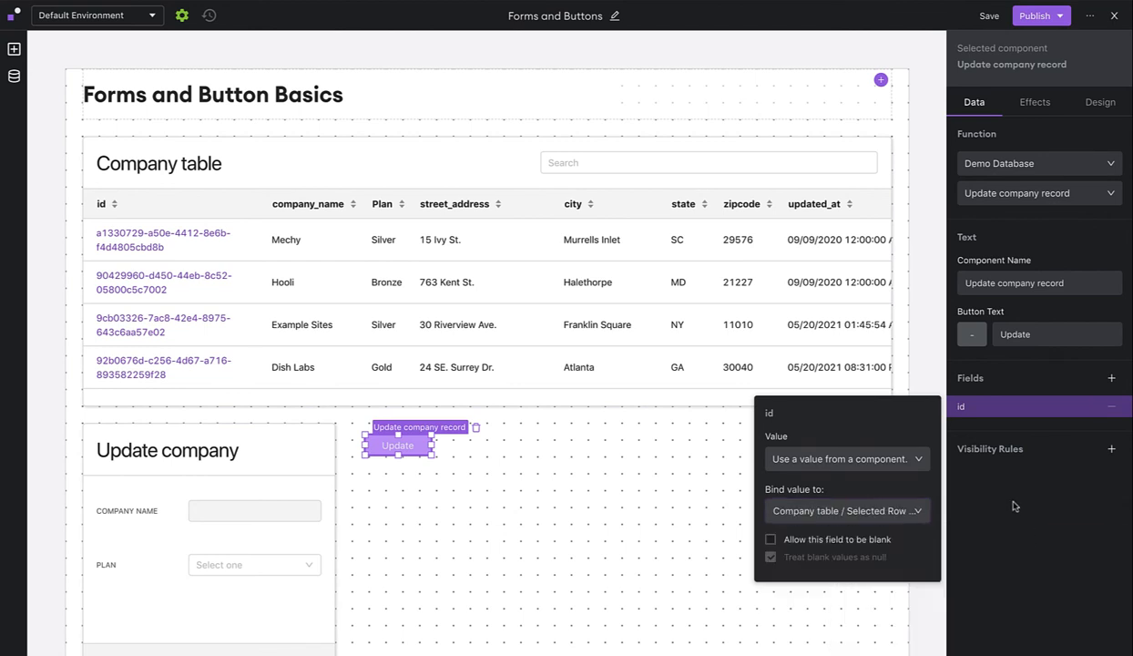
{"action": "left_click", "coordinate": [1015, 507]}
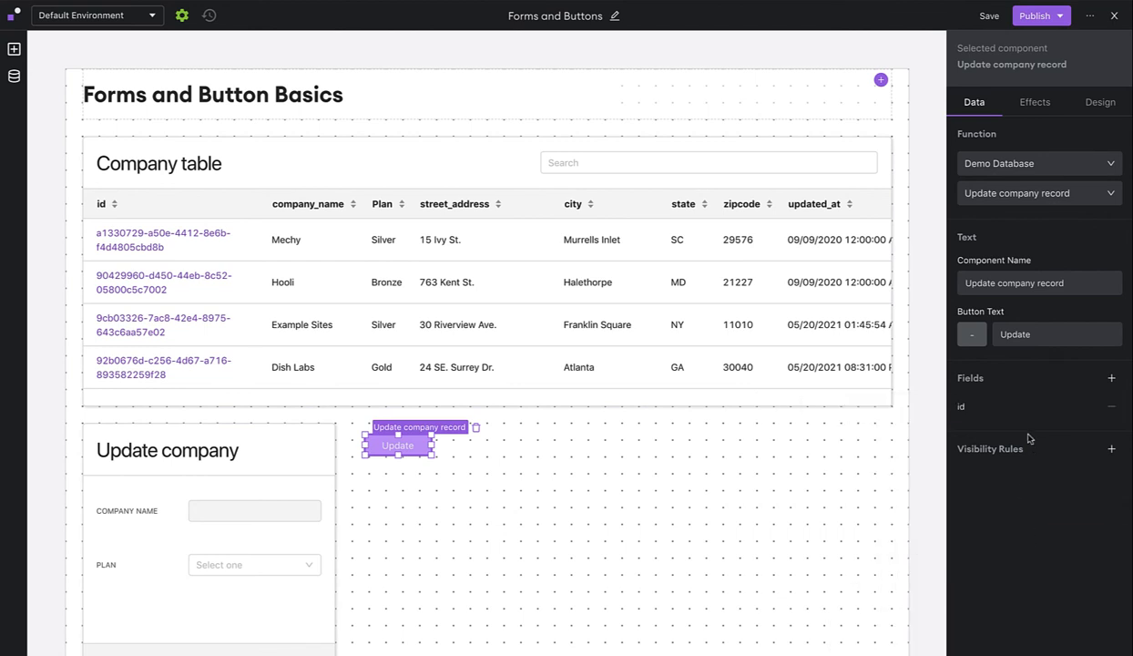
Add a city field to the button and set it to a custom default value.
{"action": "left_click", "coordinate": [1112, 379]}
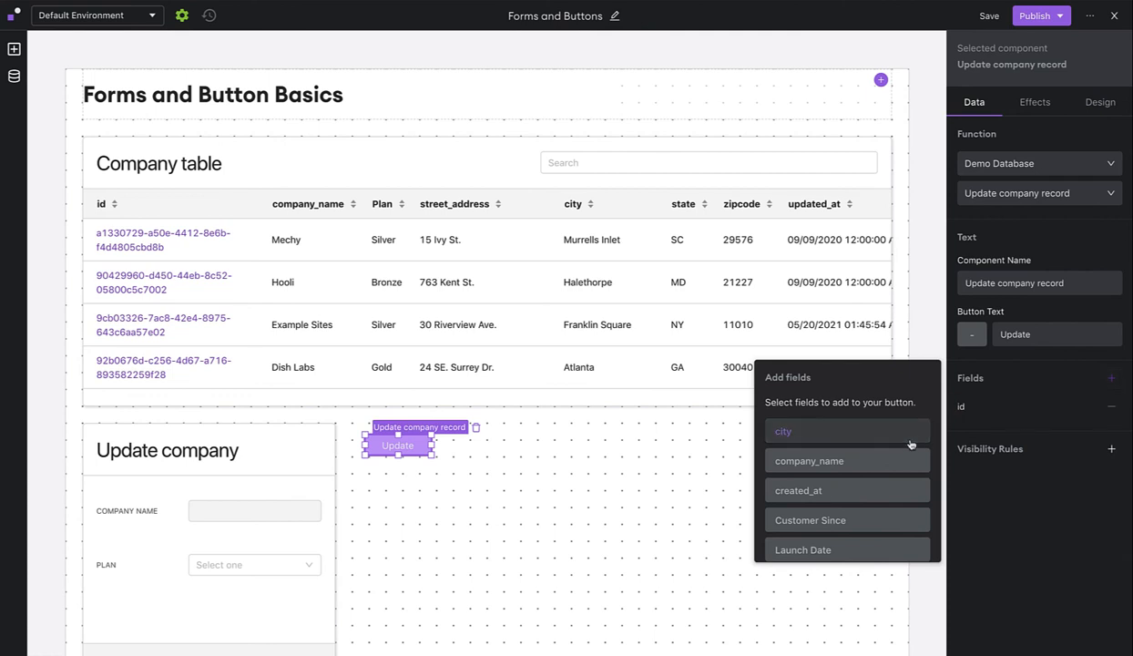
{"action": "scroll", "coordinate": [849, 445], "scroll_direction": "down", "scroll_amount": 3}
{"action": "scroll", "coordinate": [849, 444], "scroll_direction": "up", "scroll_amount": 1}
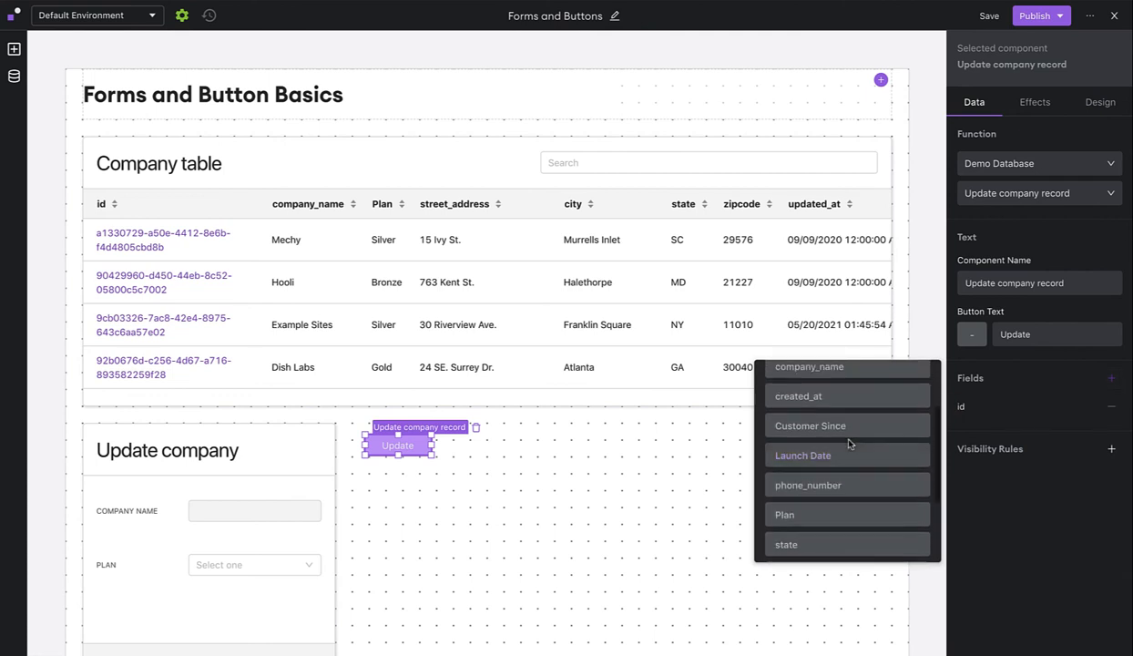
{"action": "scroll", "coordinate": [838, 437], "scroll_direction": "up", "scroll_amount": 3}
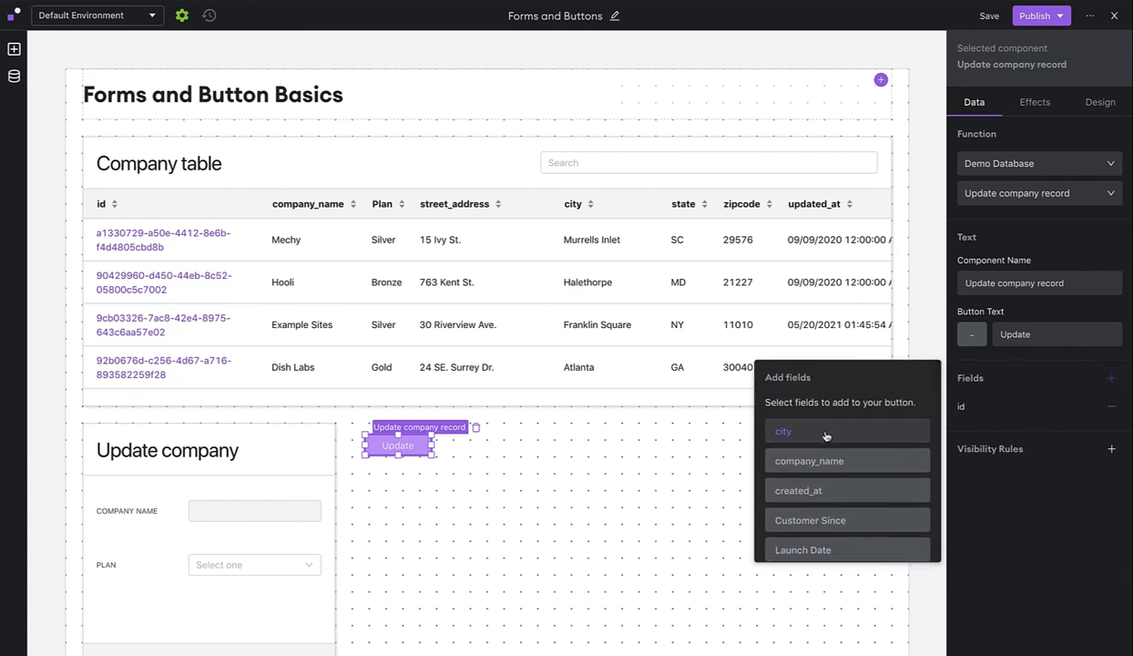
{"action": "left_click", "coordinate": [826, 436]}
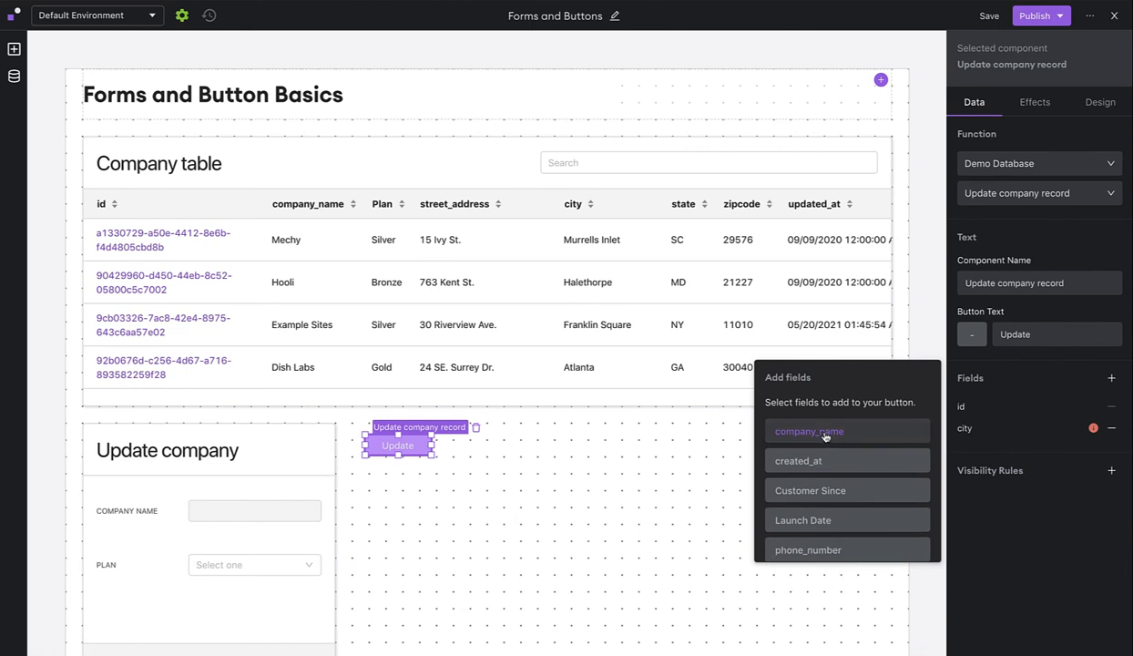
{"action": "left_click", "coordinate": [1015, 435]}
{"action": "left_click", "coordinate": [880, 480]}
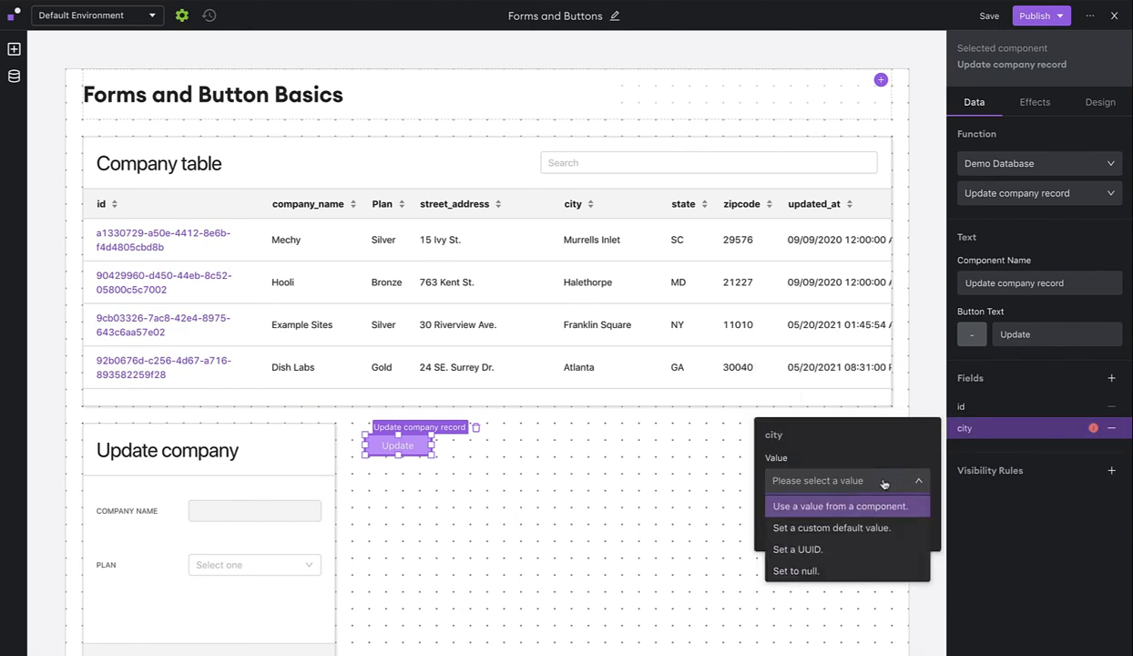
{"action": "left_click", "coordinate": [830, 529]}
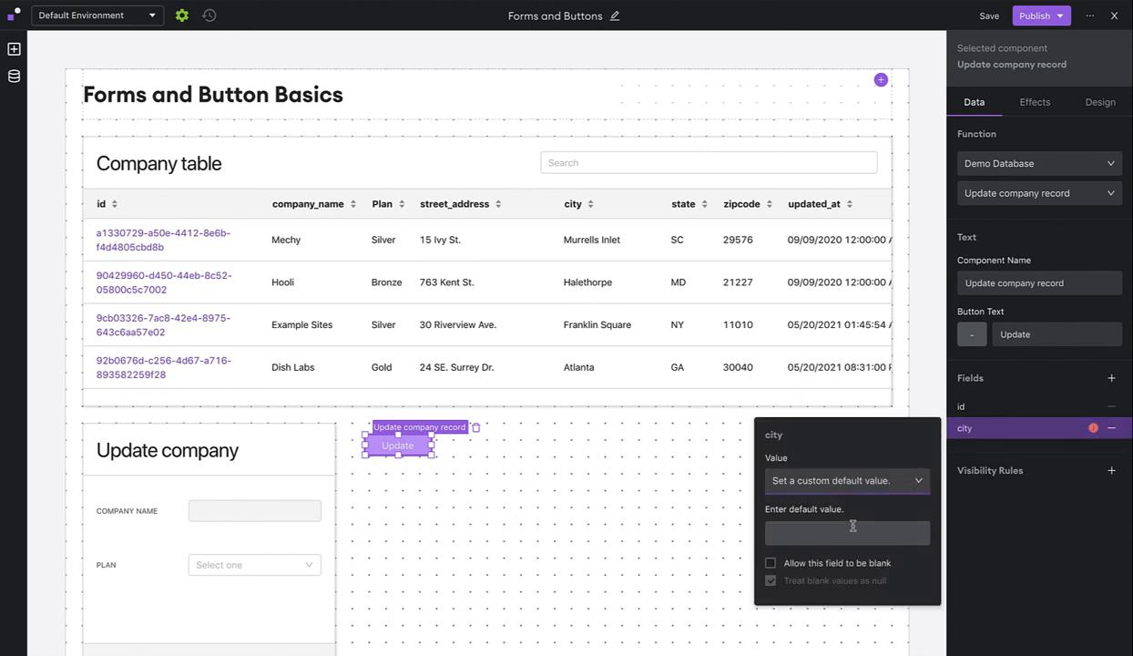
{"action": "type", "text": "New York"}
Relabel the button New York-ify.
{"action": "left_click", "coordinate": [1029, 343]}
{"action": "key", "text": "ctrl+a"}
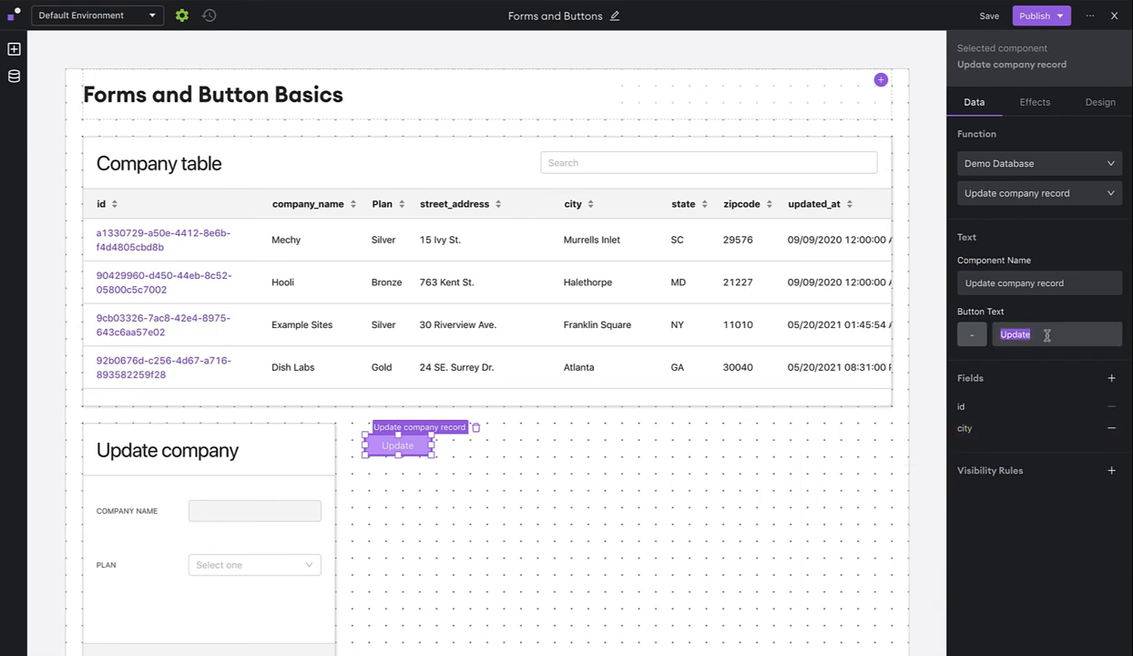
{"action": "type", "text": "New York-ify"}
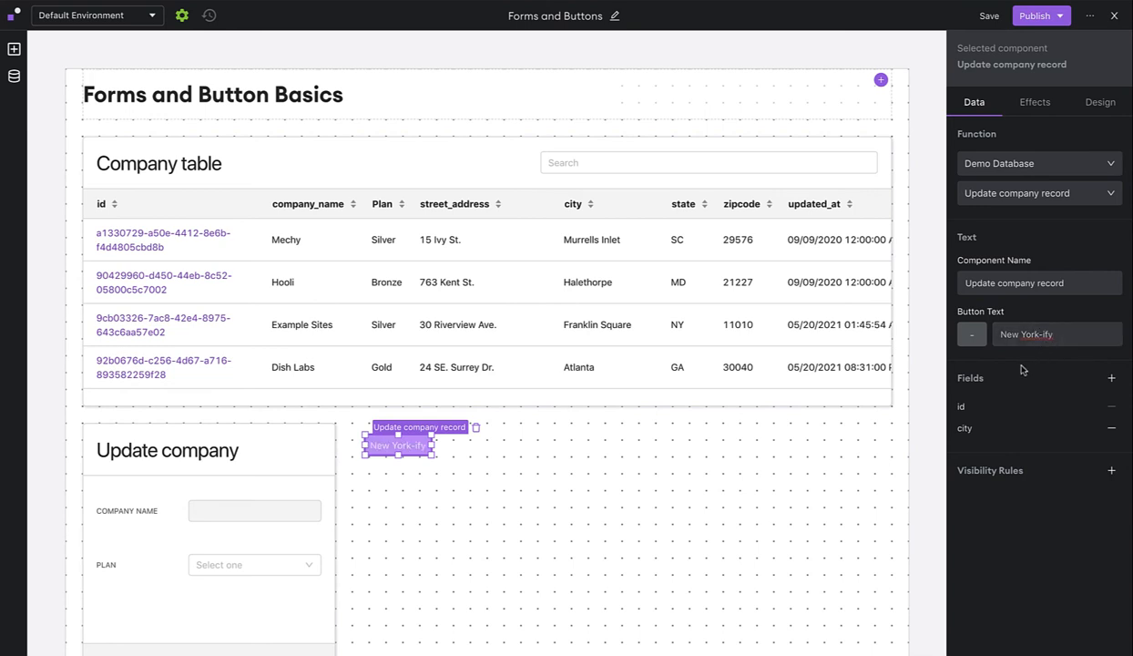
Publish the page to both environments and view the live page.
{"action": "left_click", "coordinate": [1035, 15]}
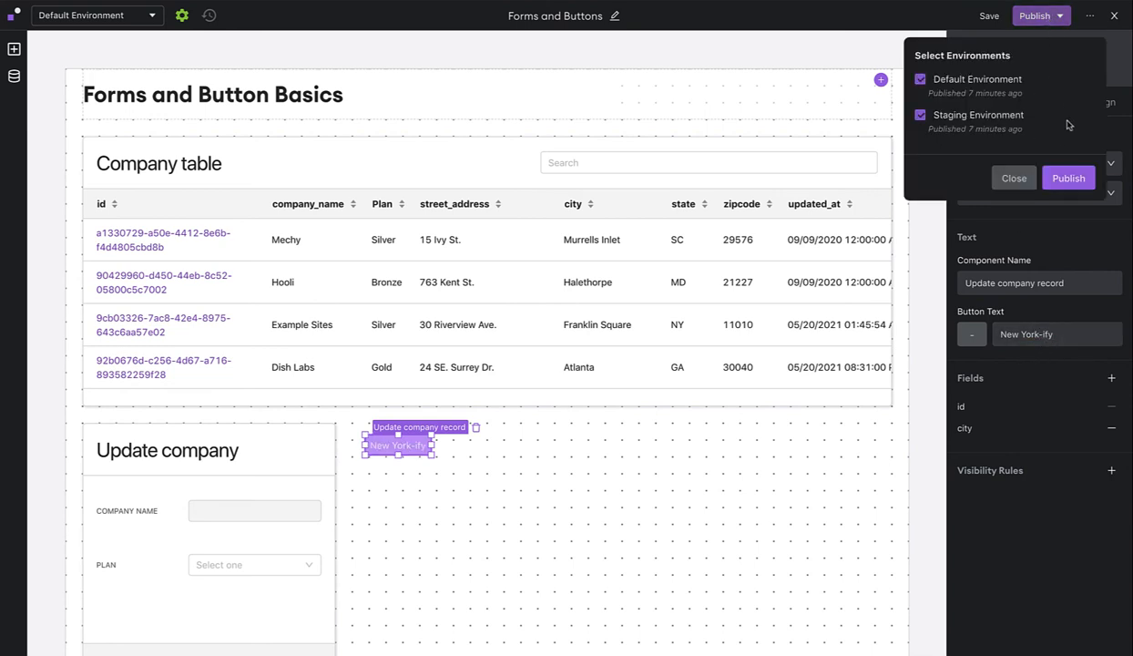
{"action": "left_click", "coordinate": [1066, 178]}
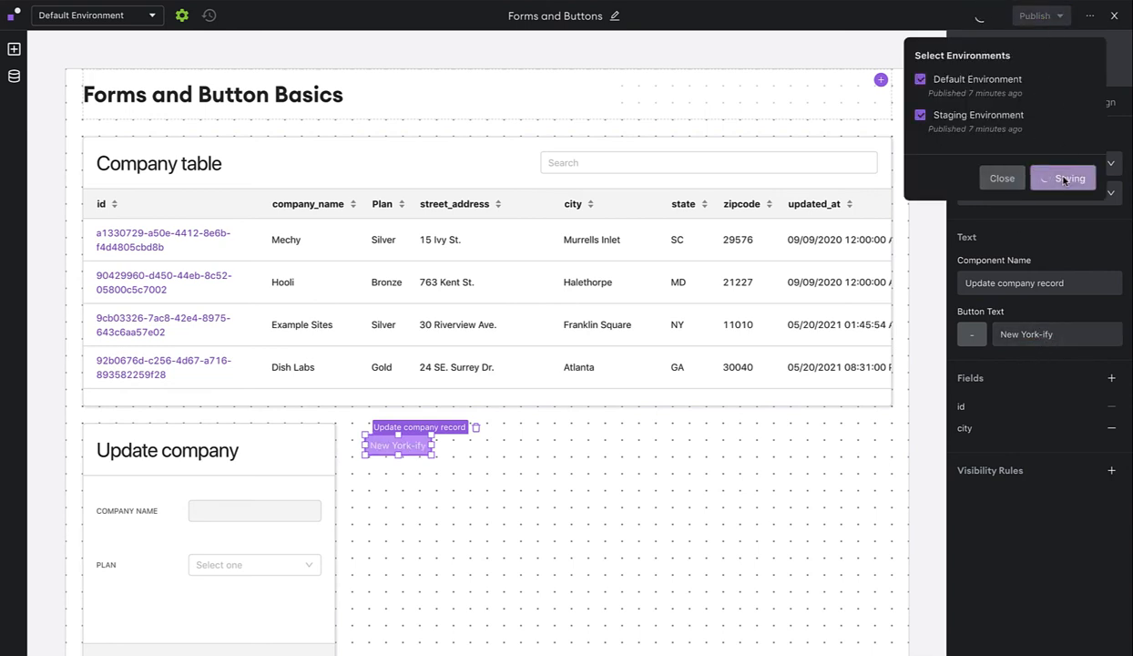
{"action": "left_click", "coordinate": [1114, 18]}
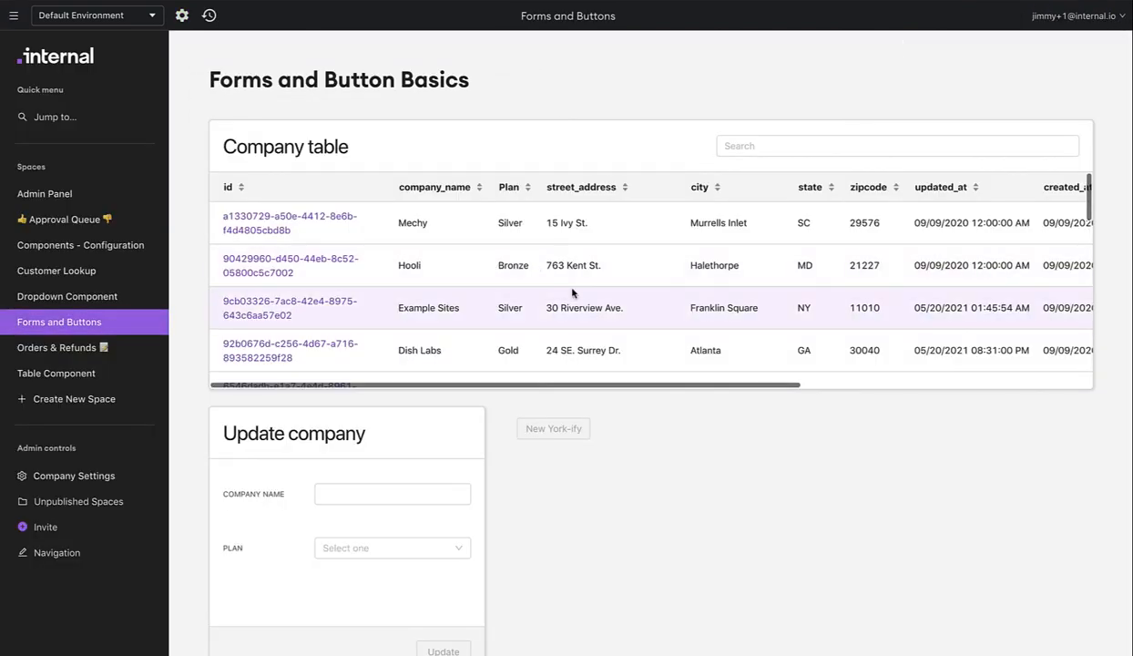
Select Noogle in the Company table and run New York-ify, then return to the editor.
{"action": "scroll", "coordinate": [582, 301], "scroll_direction": "down", "scroll_amount": 2}
{"action": "left_click", "coordinate": [627, 342]}
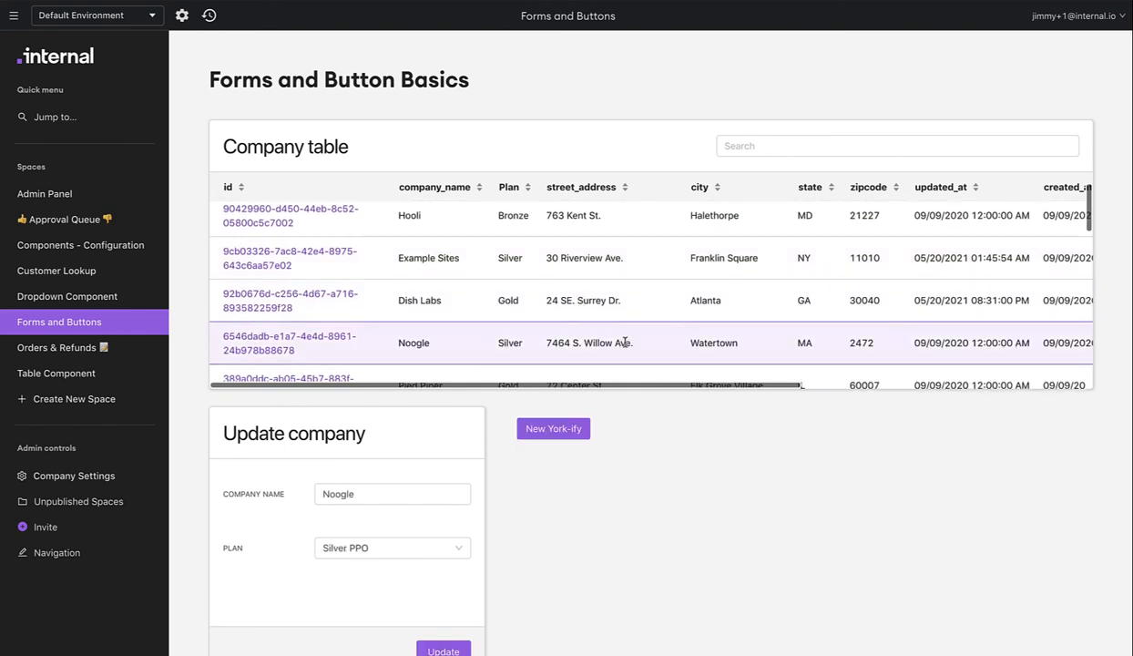
{"action": "left_click", "coordinate": [559, 436]}
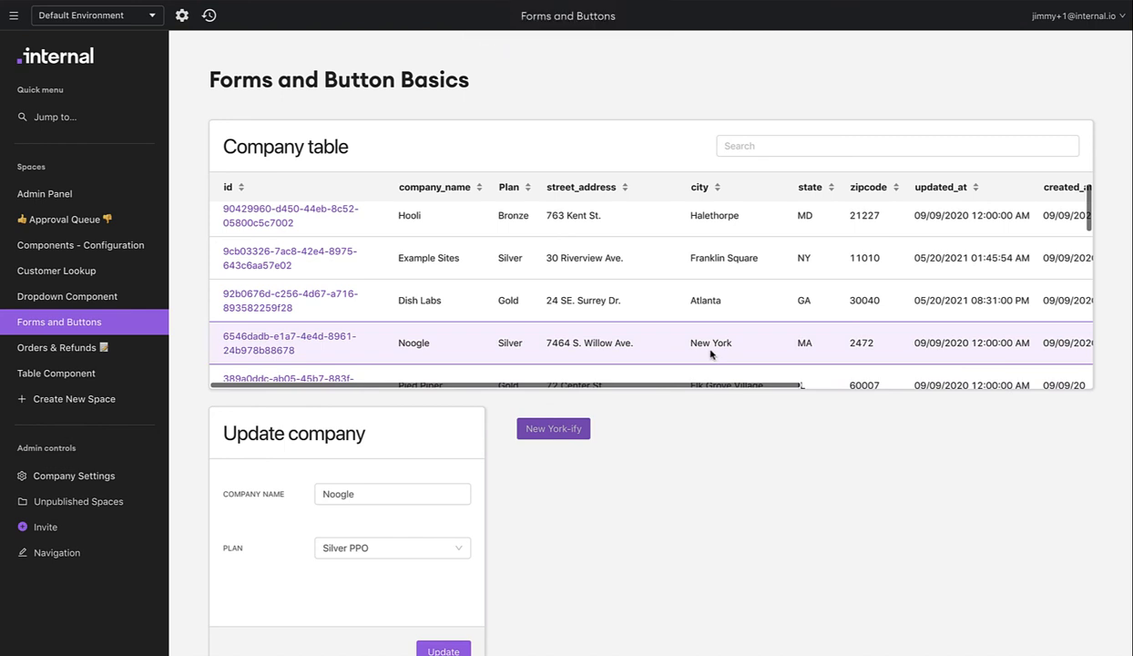
{"action": "left_click", "coordinate": [181, 17]}
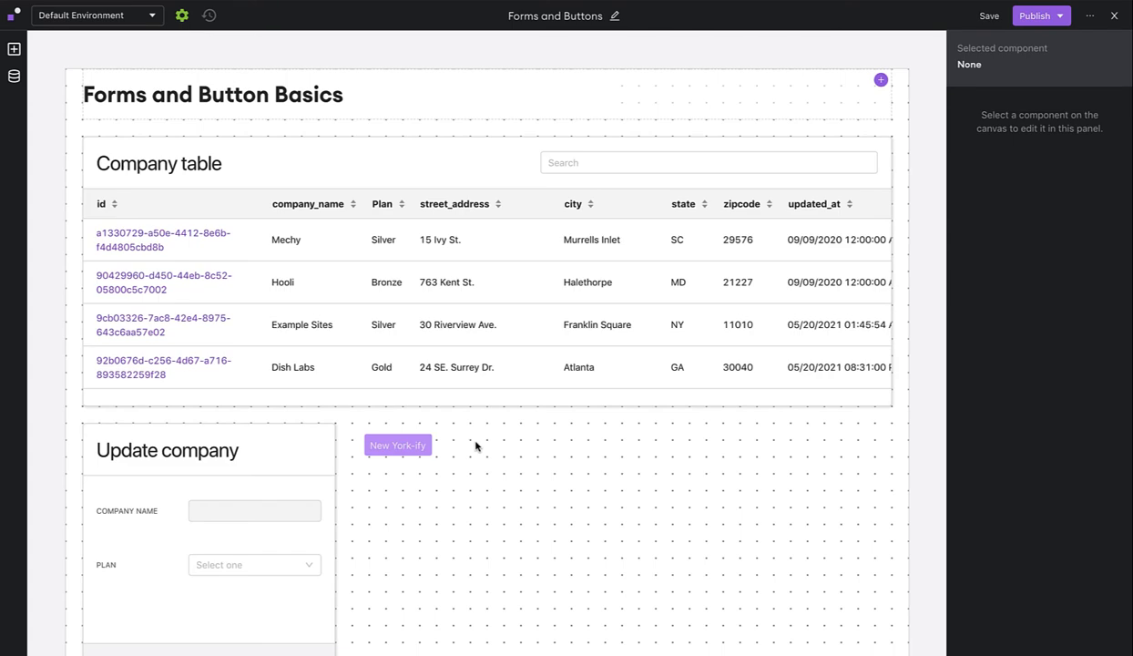
Place a pop-up form beside the New York-ify button, using Demo Database's Insert company record.
{"action": "left_click", "coordinate": [13, 49]}
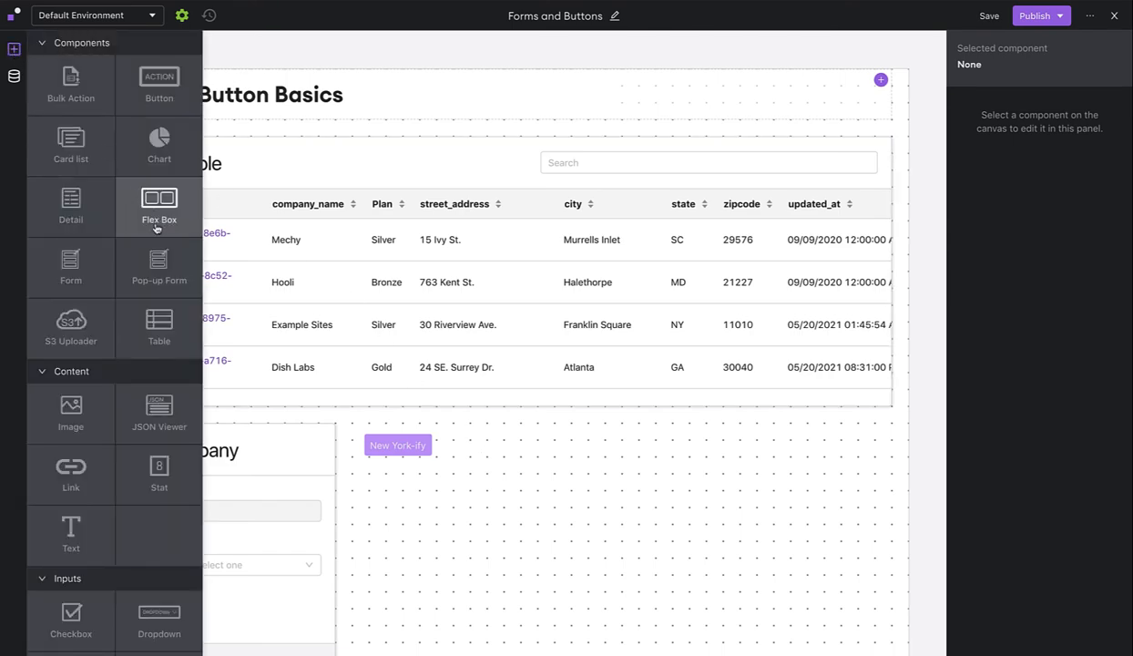
{"action": "left_click_drag", "start_coordinate": [155, 270], "coordinate": [488, 448]}
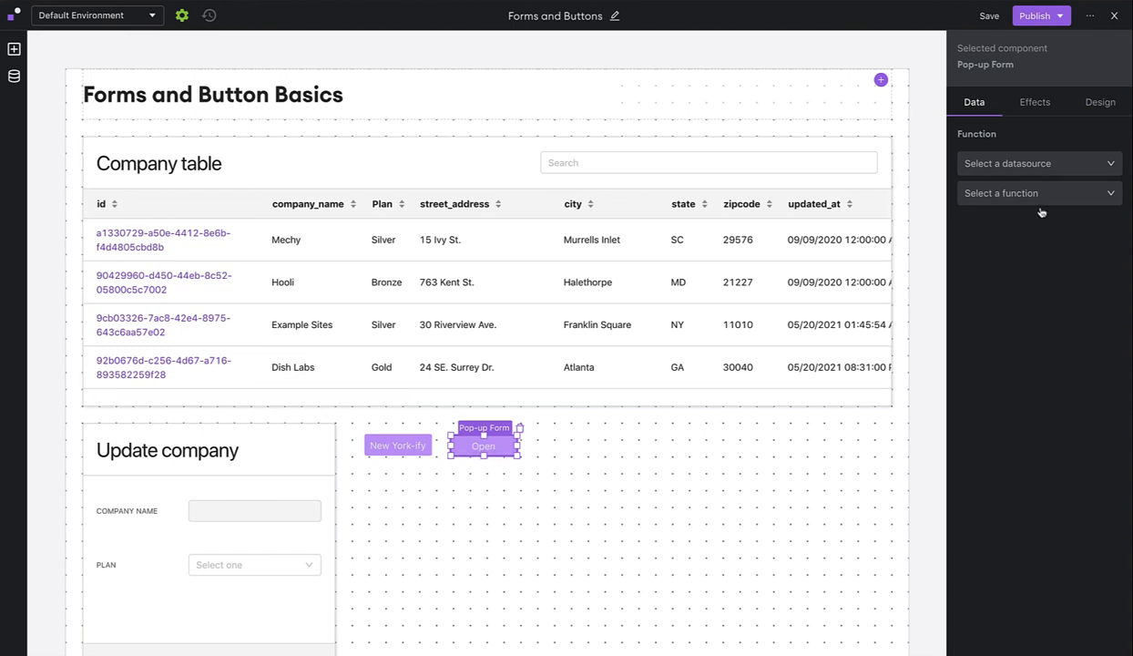
{"action": "left_click", "coordinate": [1029, 167]}
{"action": "left_click", "coordinate": [1036, 209]}
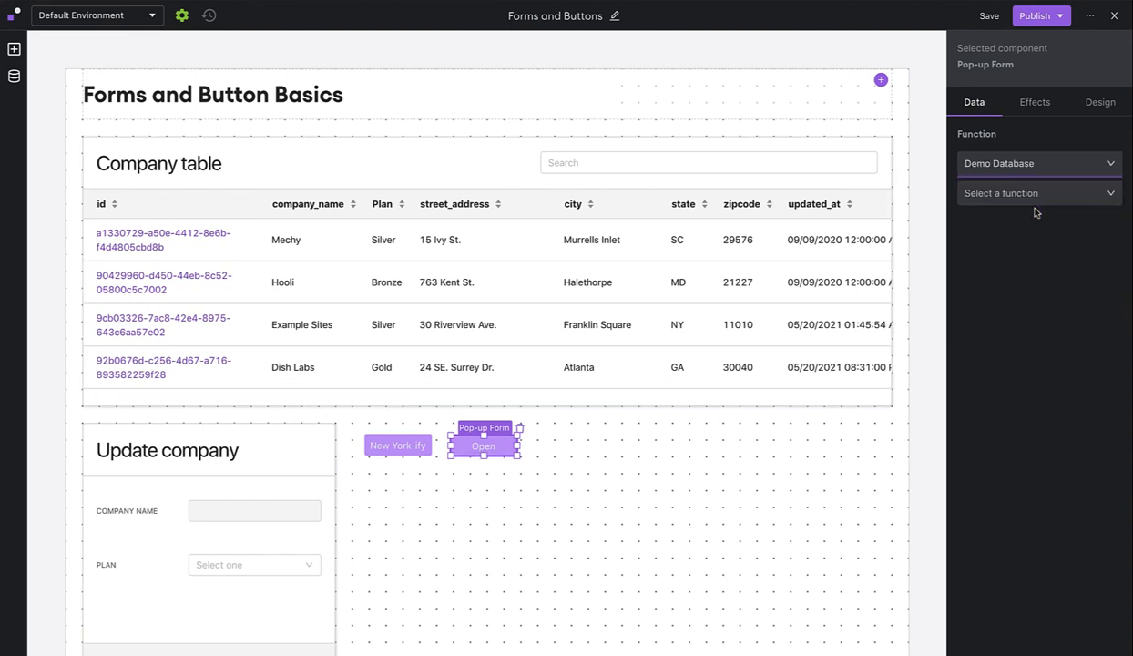
{"action": "left_click", "coordinate": [1032, 196]}
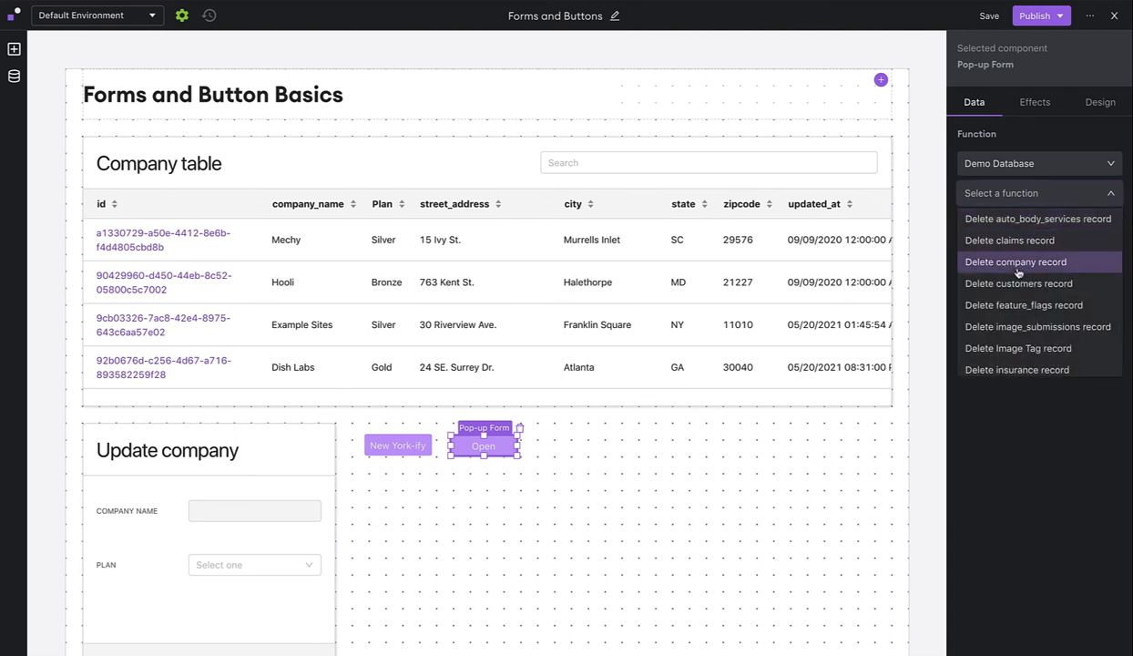
{"action": "scroll", "coordinate": [1020, 264], "scroll_direction": "down", "scroll_amount": 5}
{"action": "scroll", "coordinate": [1018, 271], "scroll_direction": "down", "scroll_amount": 8}
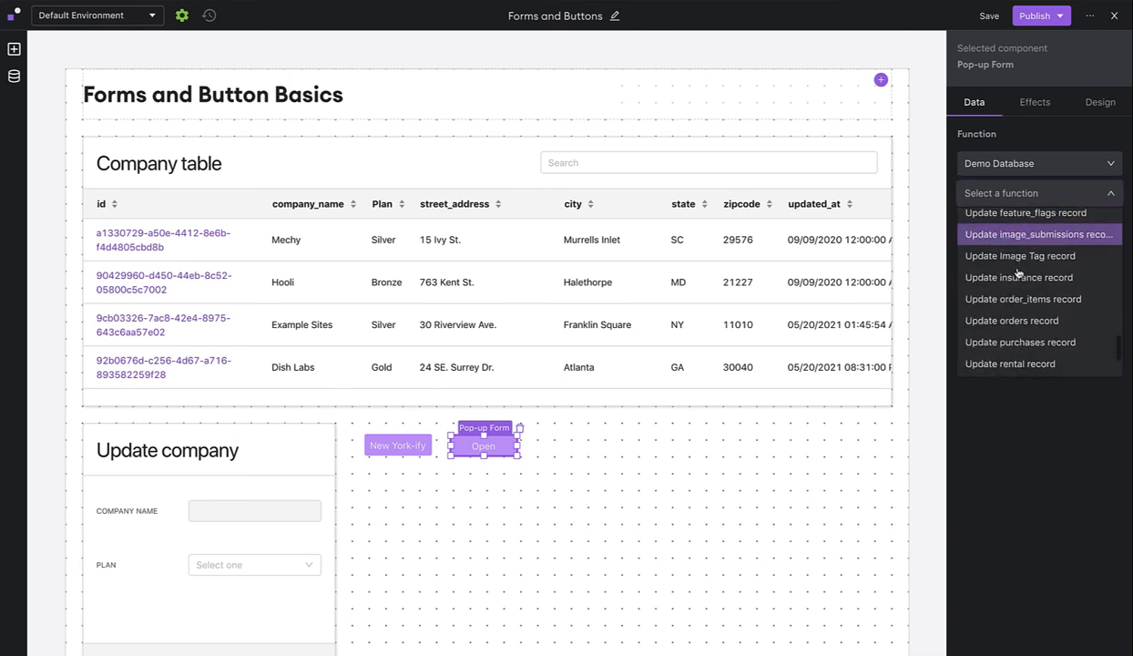
{"action": "scroll", "coordinate": [1018, 271], "scroll_direction": "up", "scroll_amount": 8}
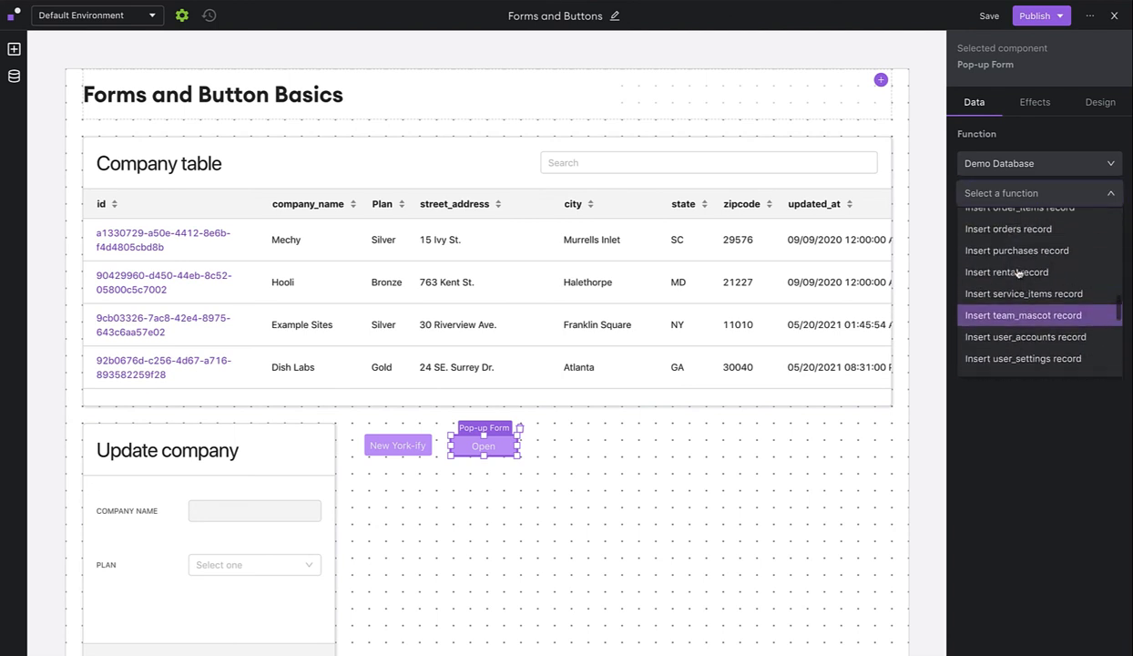
{"action": "scroll", "coordinate": [1019, 271], "scroll_direction": "up", "scroll_amount": 3}
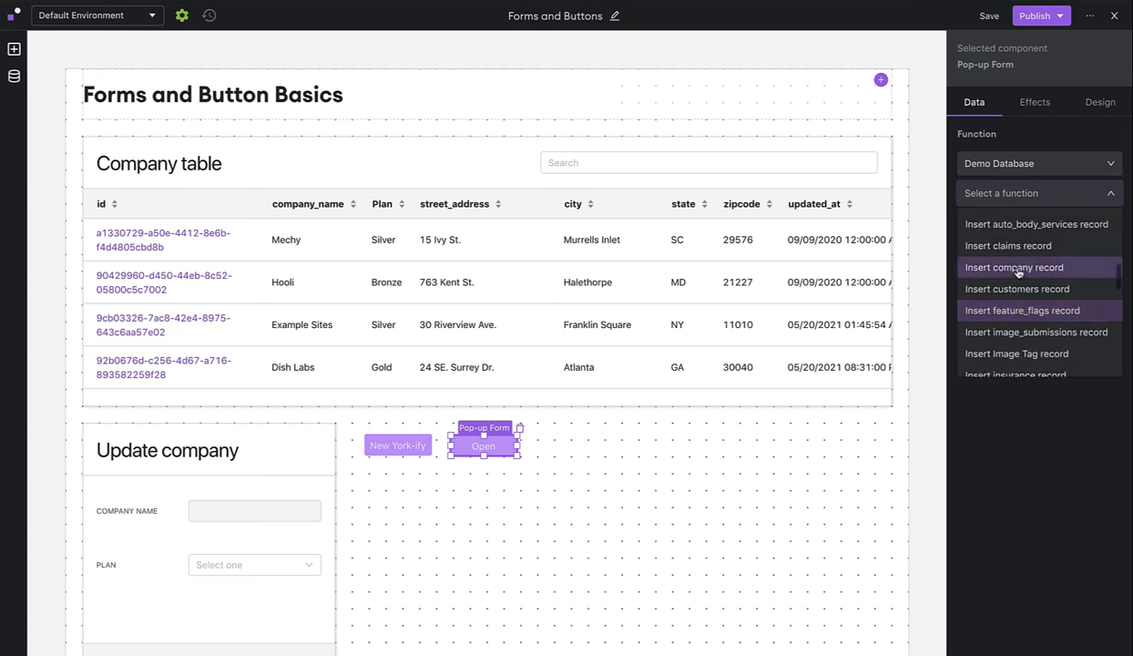
{"action": "left_click", "coordinate": [1018, 271]}
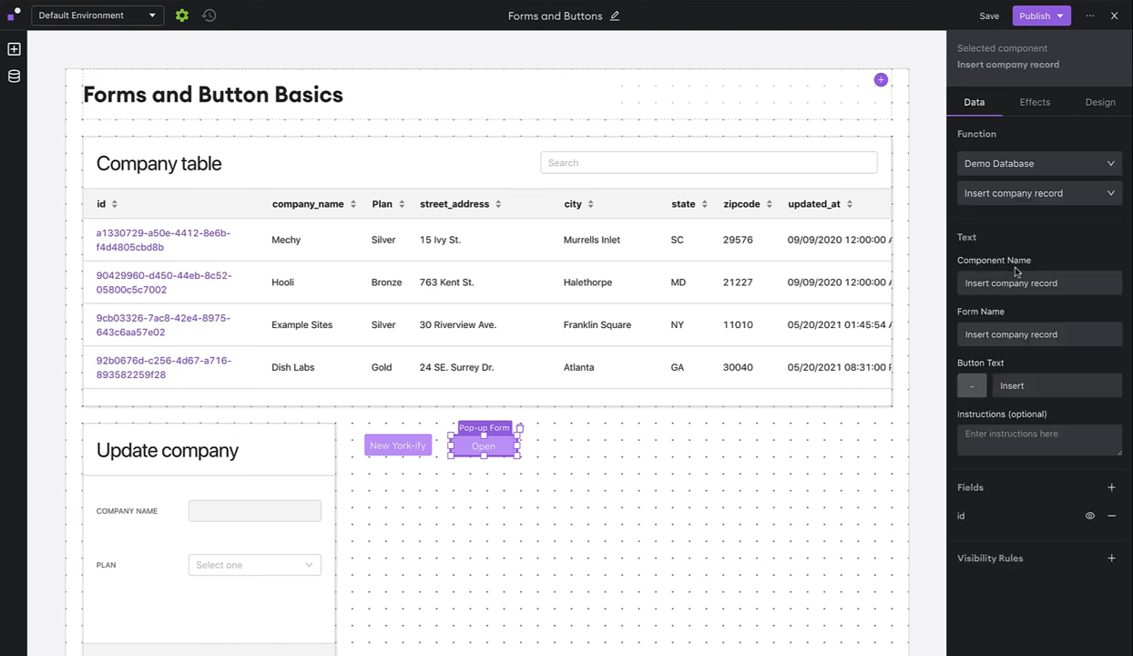
Add company_name to the pop-up form's fields.
{"action": "left_click", "coordinate": [1111, 490]}
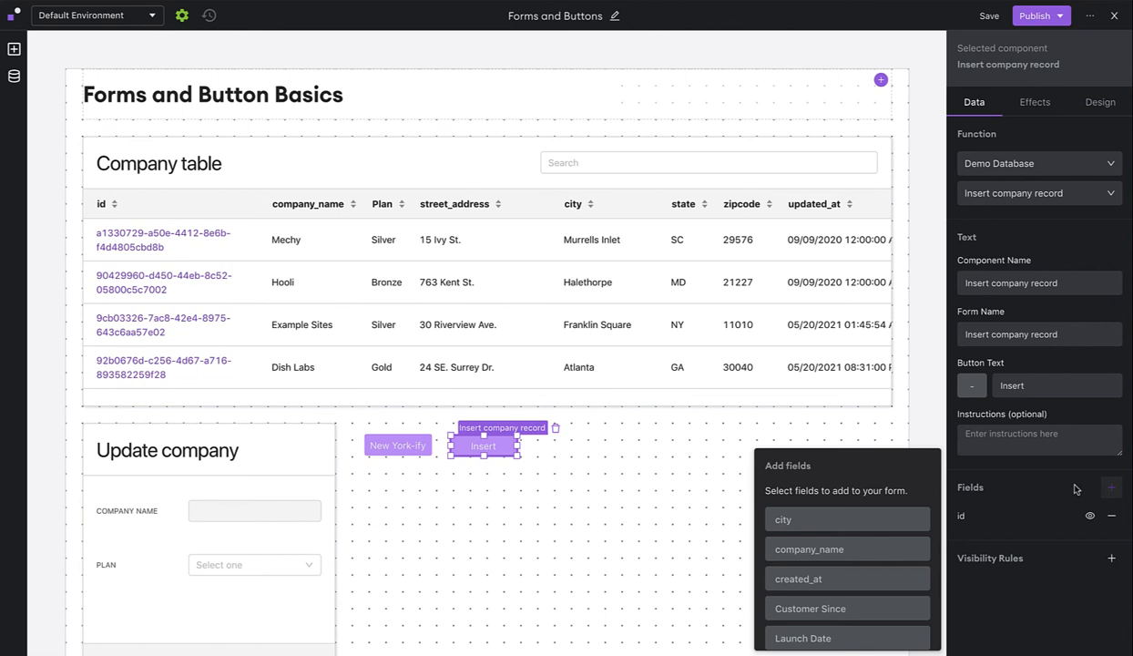
{"action": "left_click", "coordinate": [862, 543]}
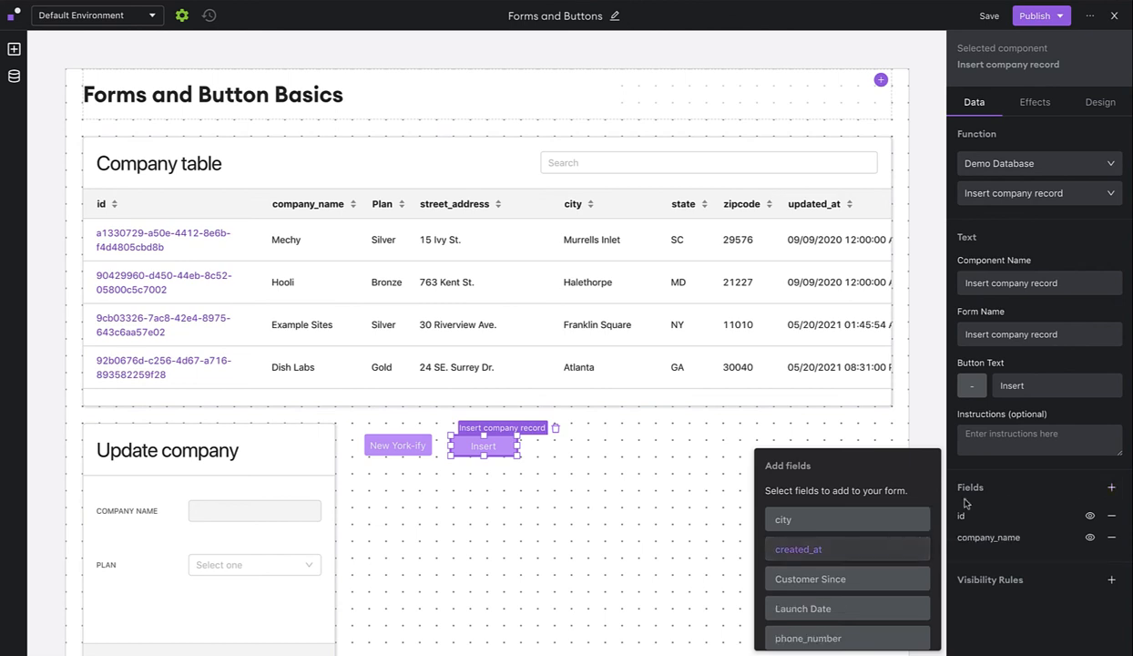
{"action": "left_click", "coordinate": [1018, 492]}
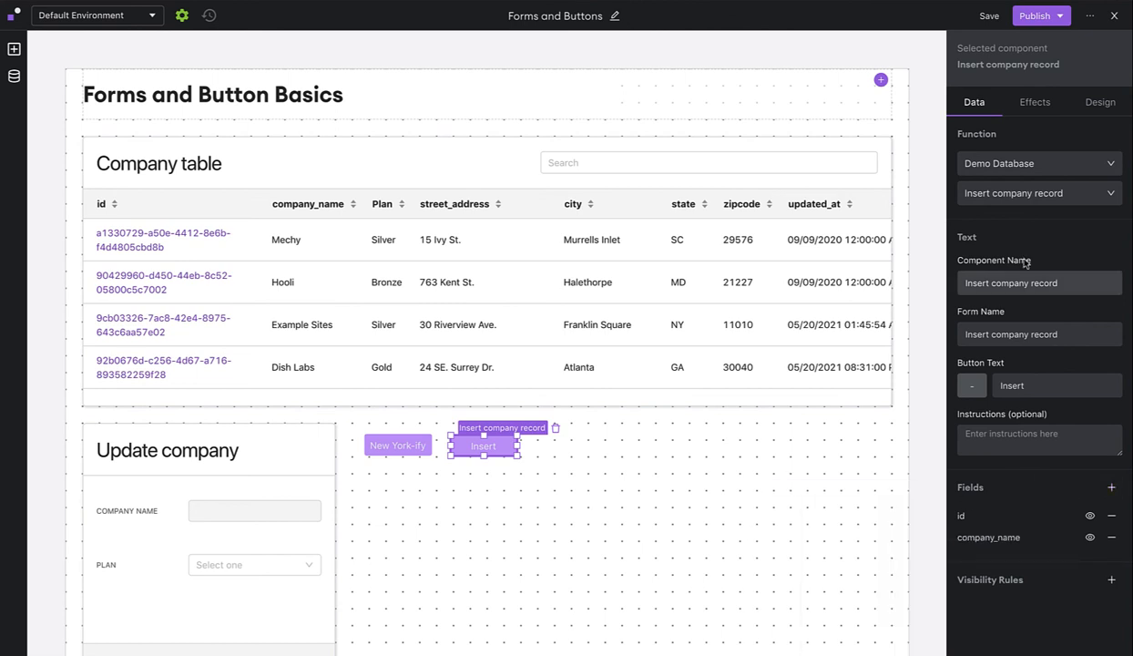
Publish the updated page to both environments and view the live app.
{"action": "left_click", "coordinate": [1061, 19]}
{"action": "left_click", "coordinate": [1062, 178]}
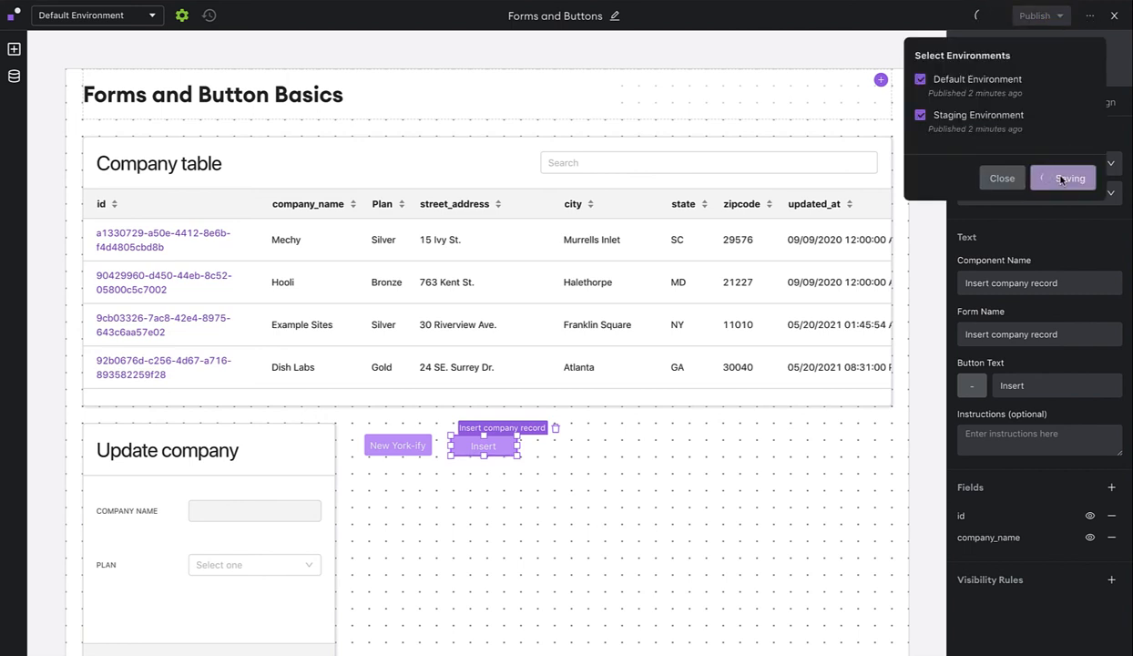
{"action": "left_click", "coordinate": [1002, 179]}
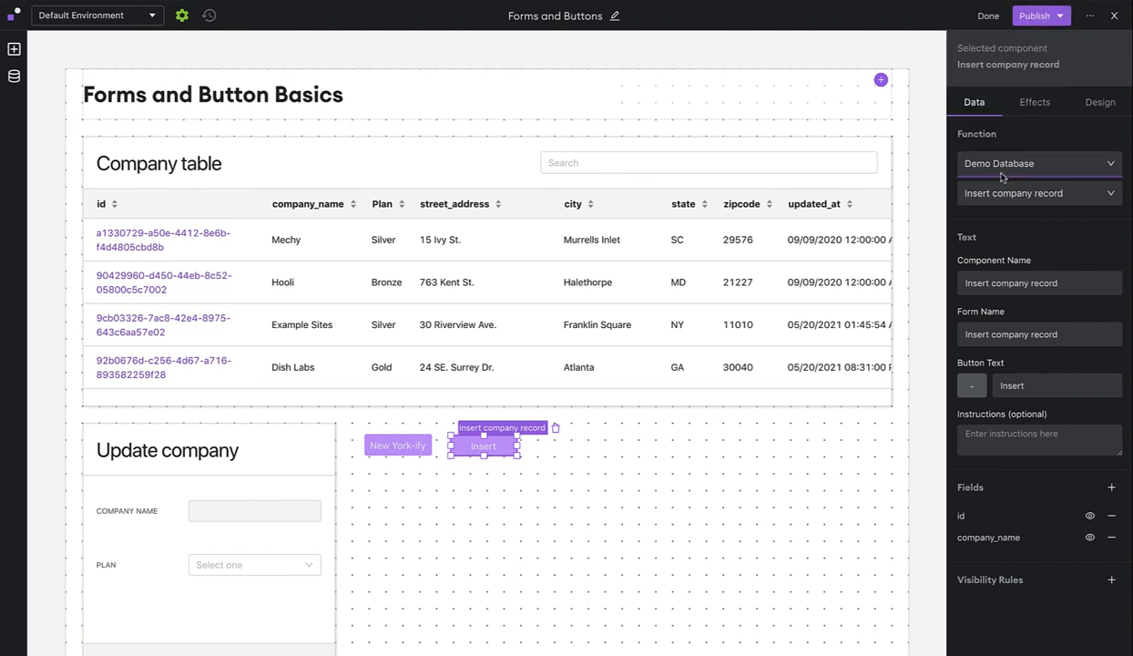
{"action": "left_click", "coordinate": [1113, 19]}
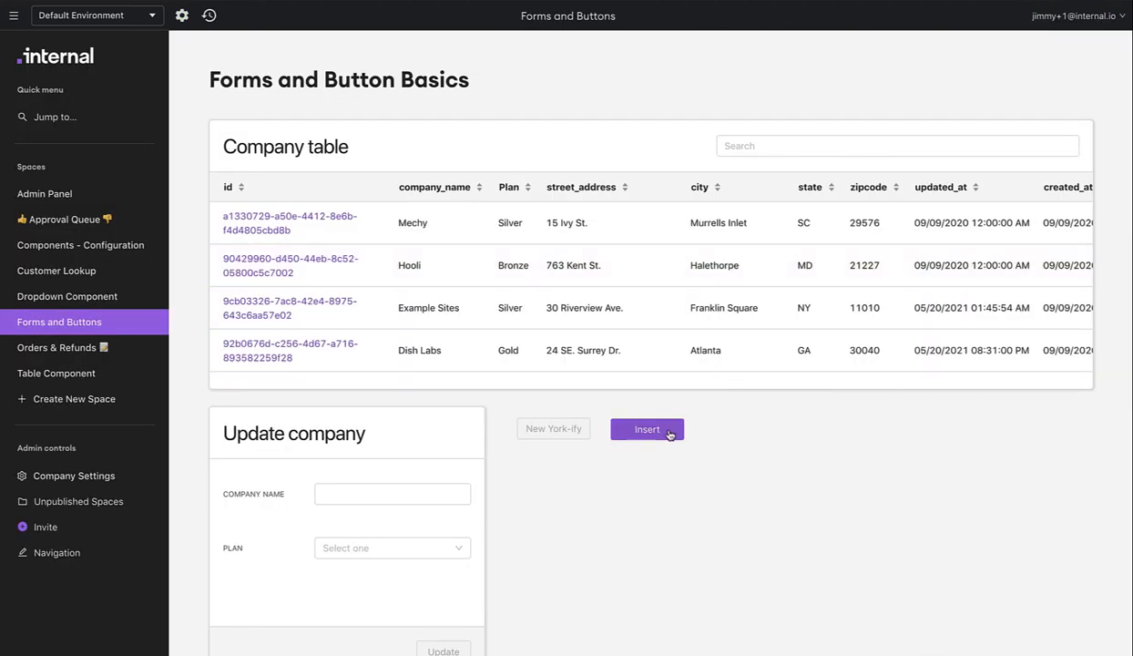
Test the Insert pop-up form's ID field, then cancel without submitting.
{"action": "left_click", "coordinate": [664, 433]}
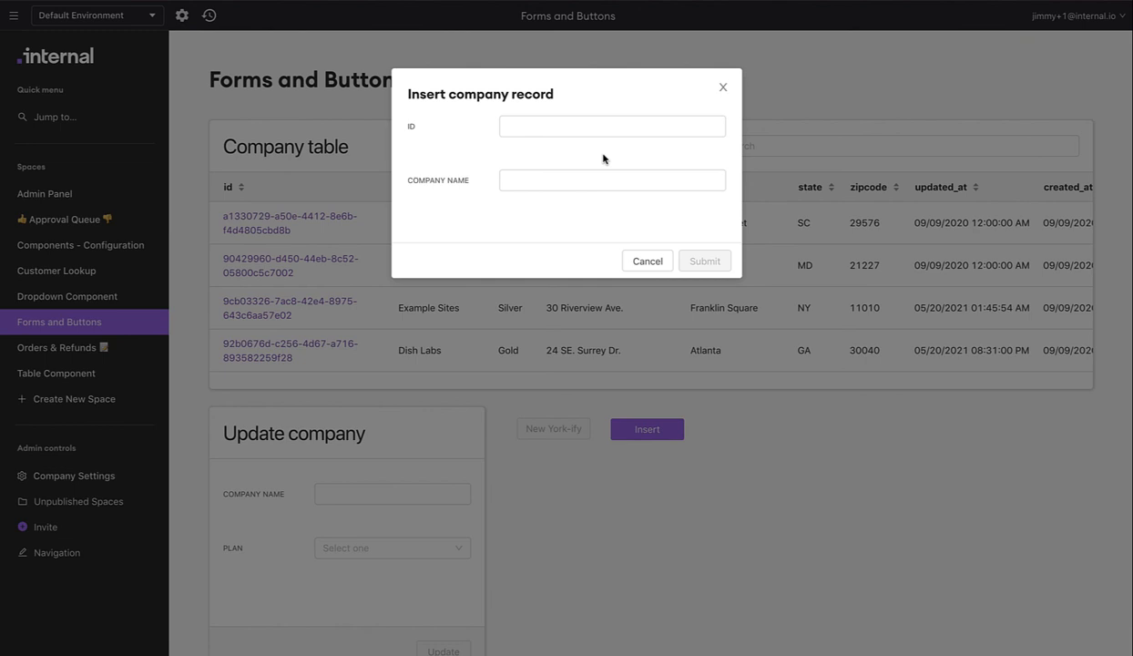
{"action": "left_click", "coordinate": [583, 132]}
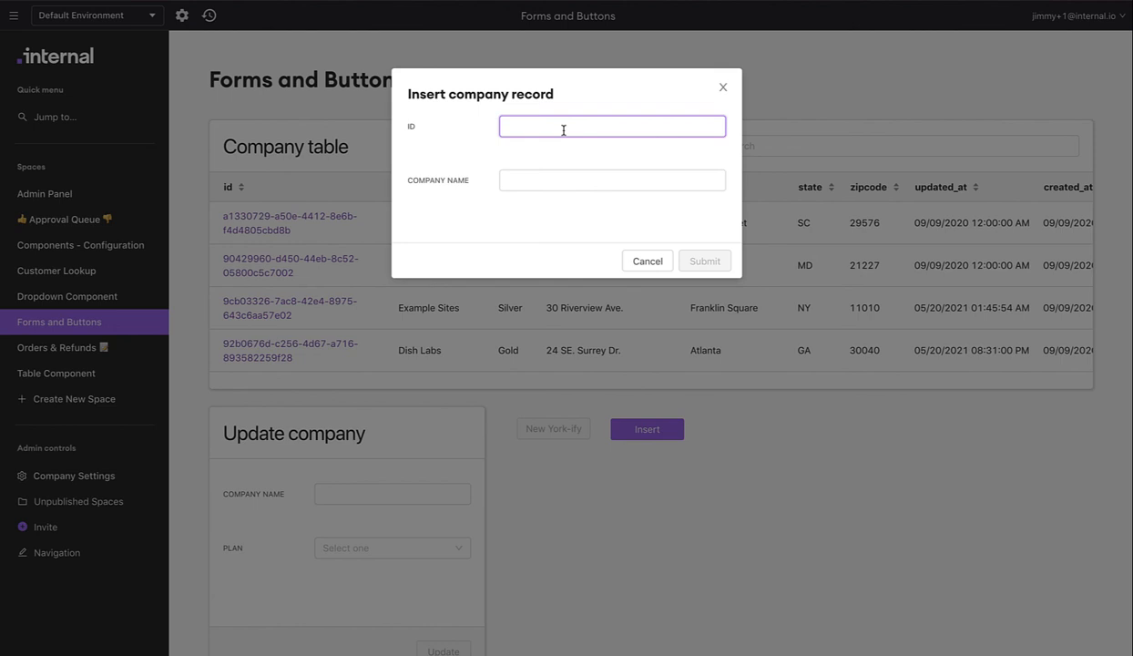
{"action": "left_click", "coordinate": [646, 261]}
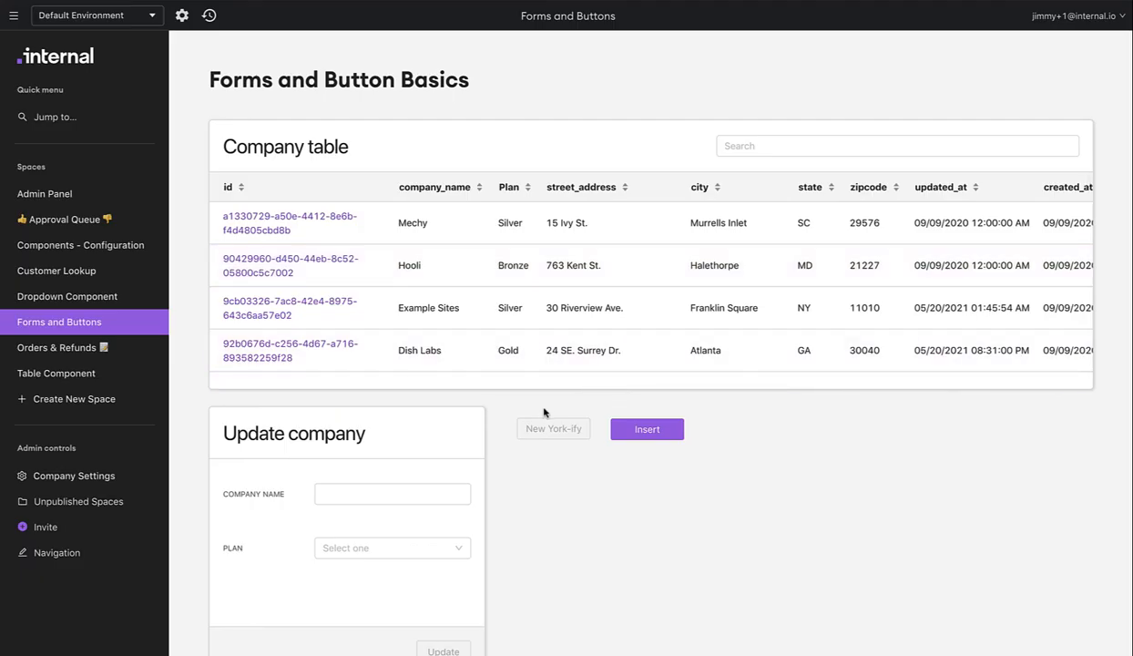